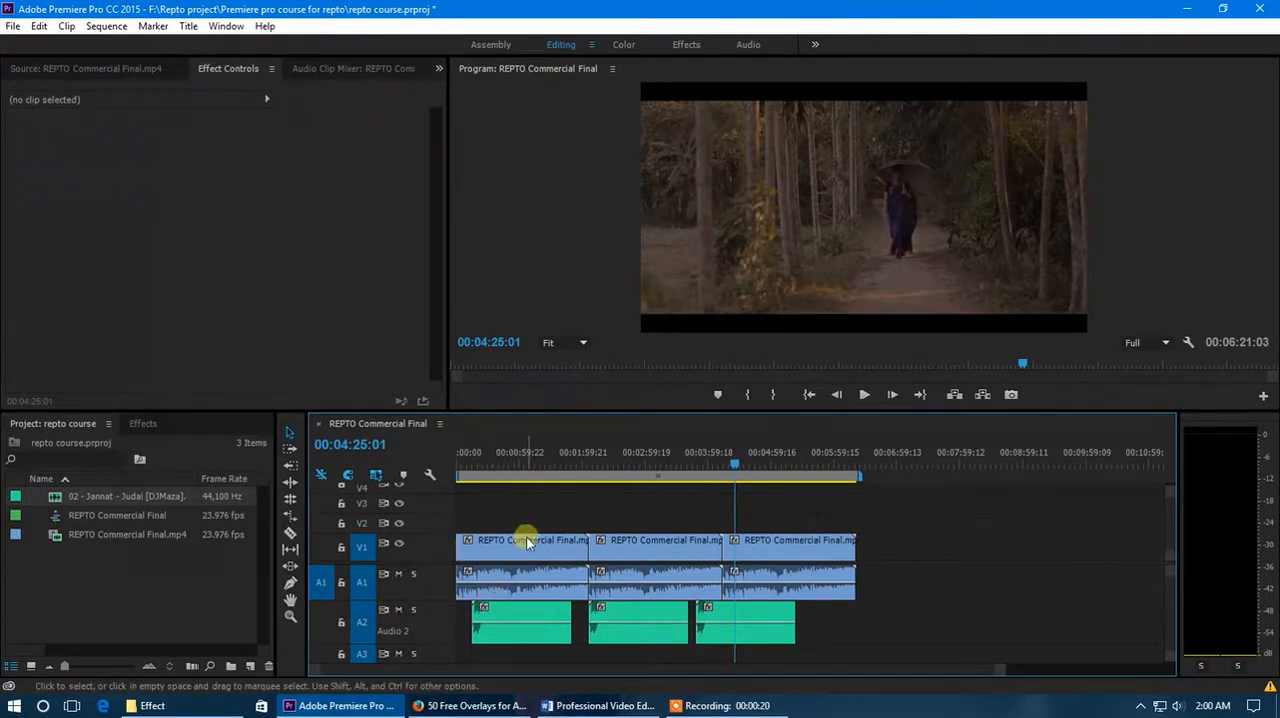
# - Move the playhead to 00:00:48:18, shorten the work area from its end, and extend it back to the end of the last clip
pyautogui.click(508, 462)
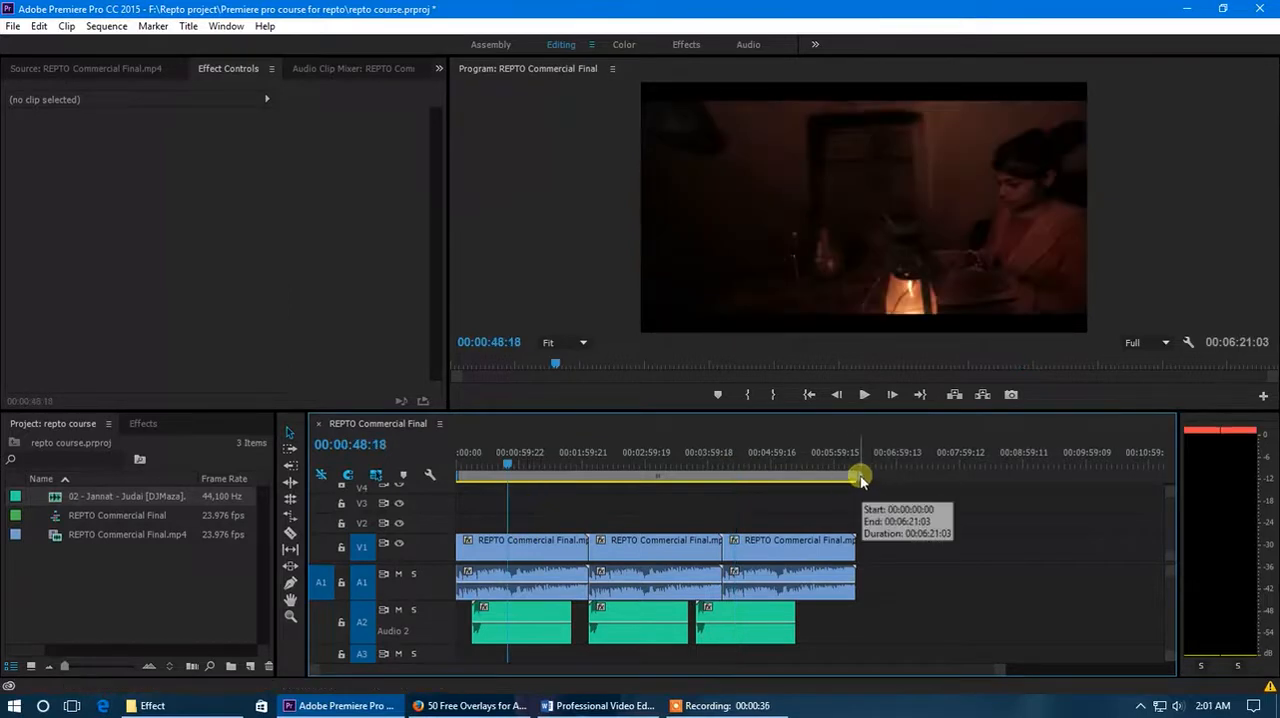
pyautogui.moveTo(860, 479); pyautogui.dragTo(726, 483)
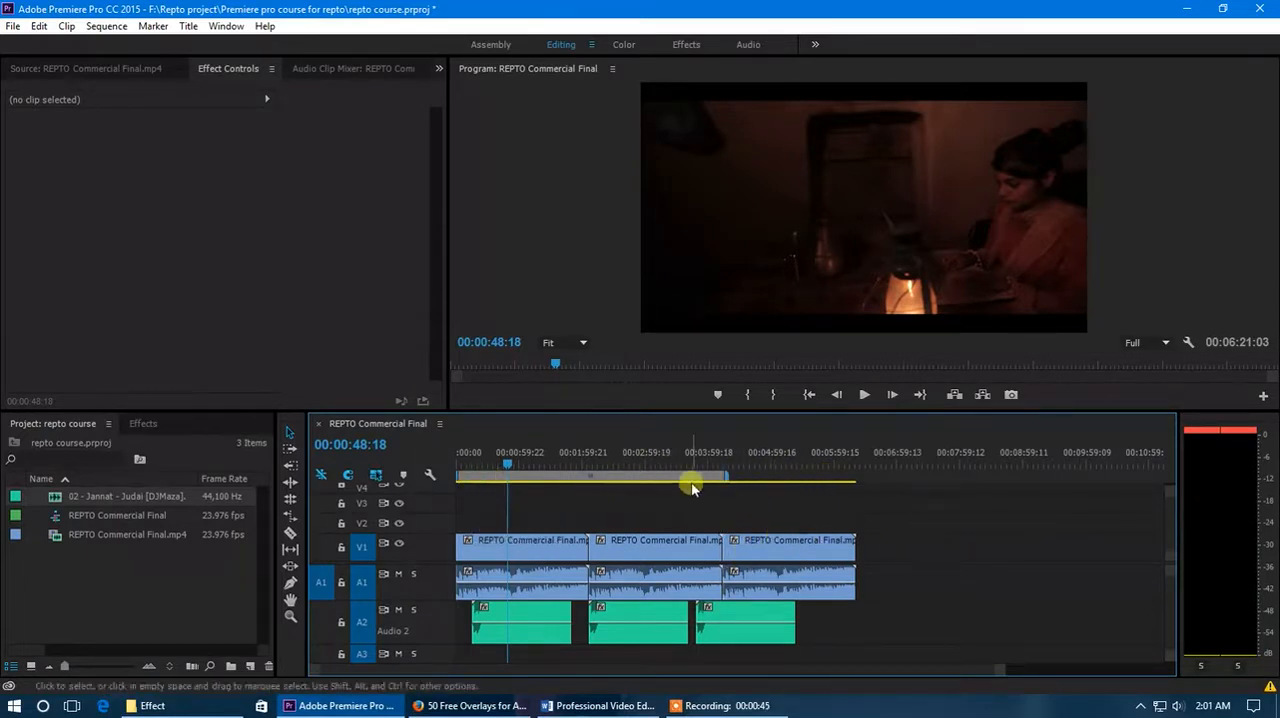
pyautogui.moveTo(729, 483); pyautogui.dragTo(530, 480)
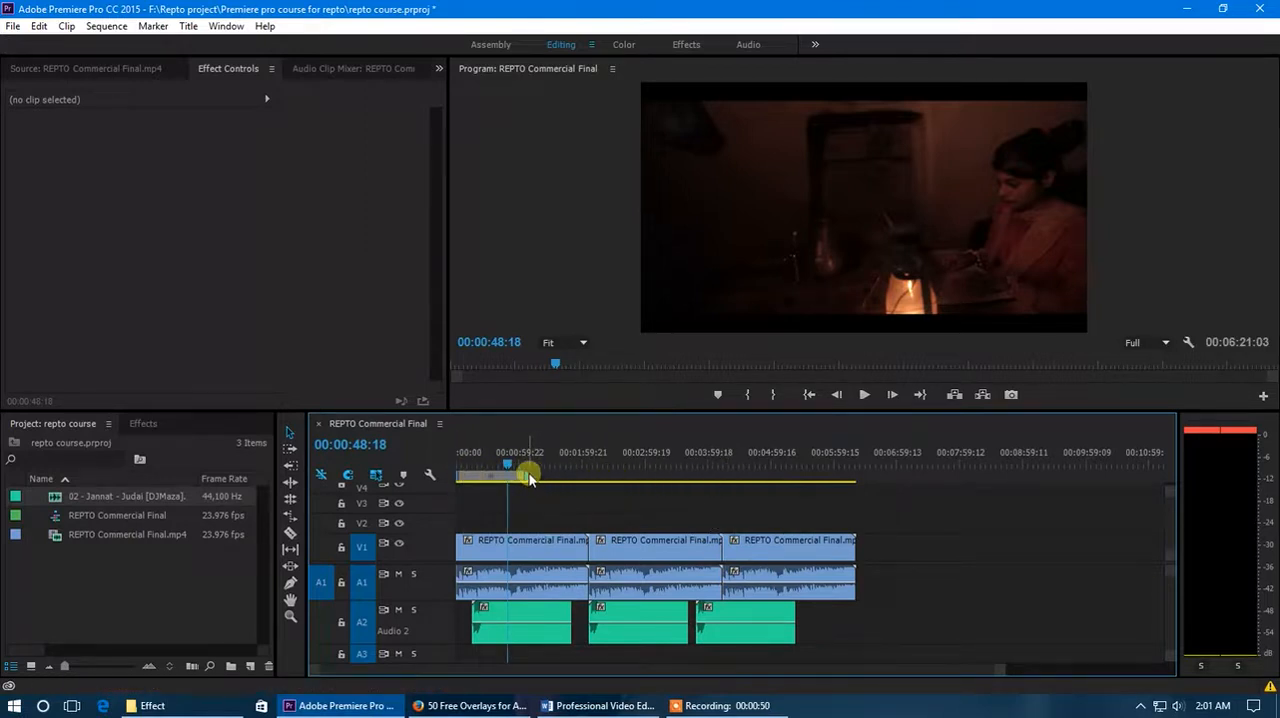
pyautogui.moveTo(527, 480); pyautogui.dragTo(857, 481)
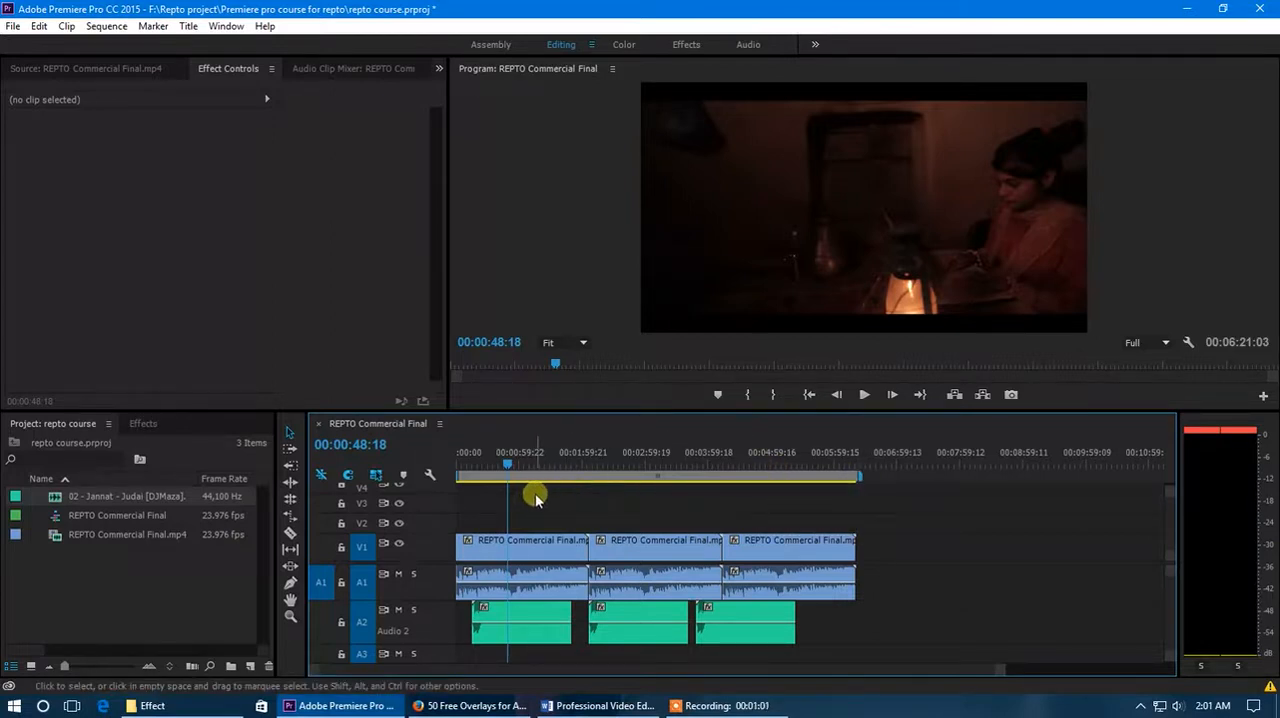
# - Hide the timeline's work area bar and show it again
pyautogui.click(441, 425)
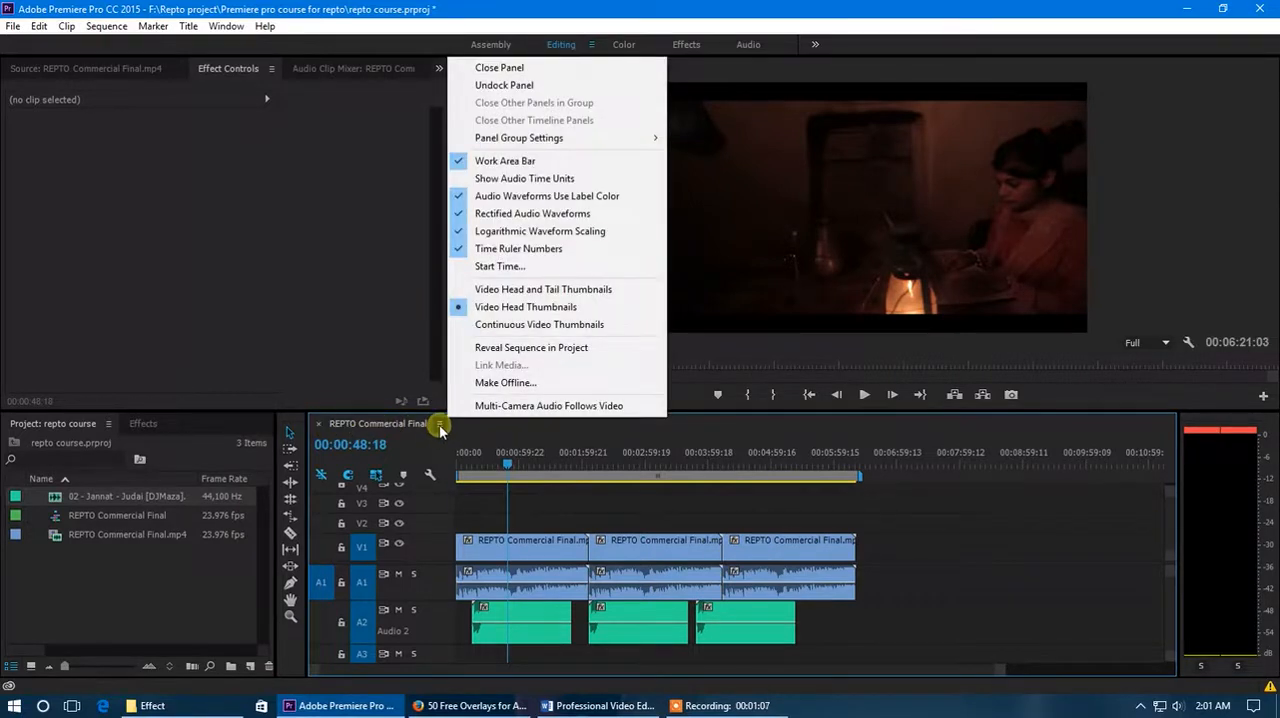
pyautogui.click(515, 163)
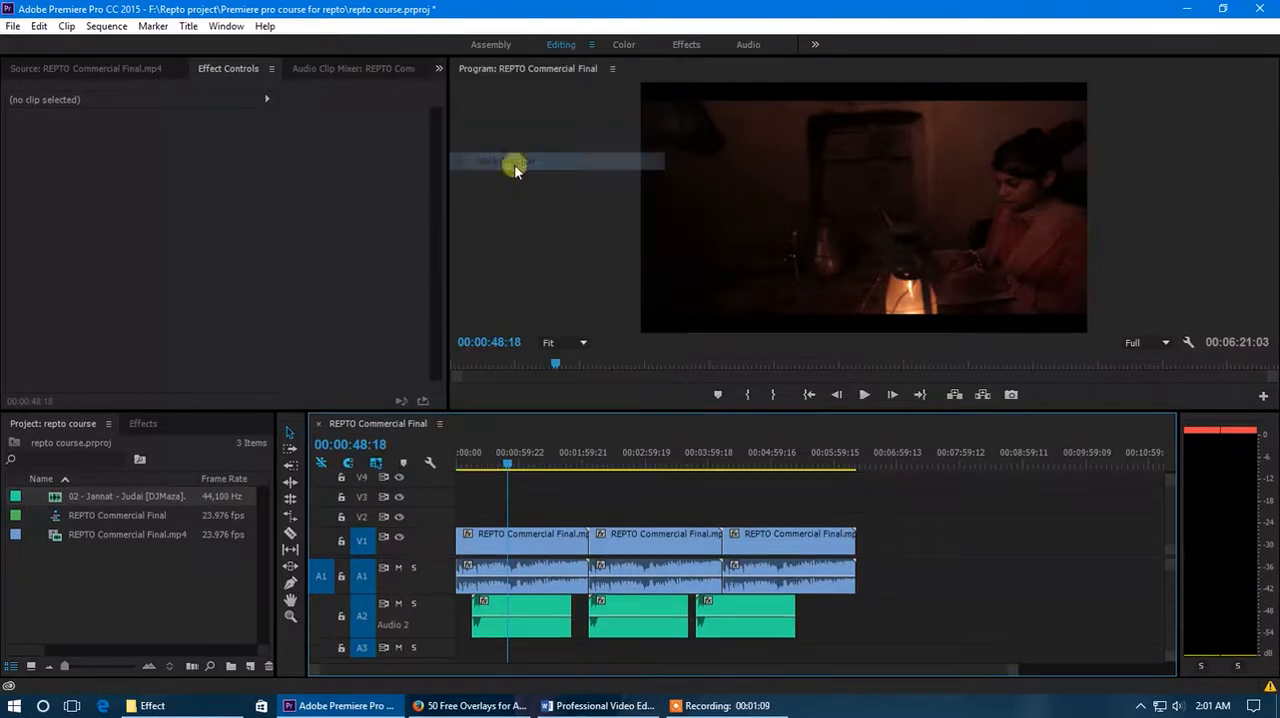
pyautogui.click(441, 425)
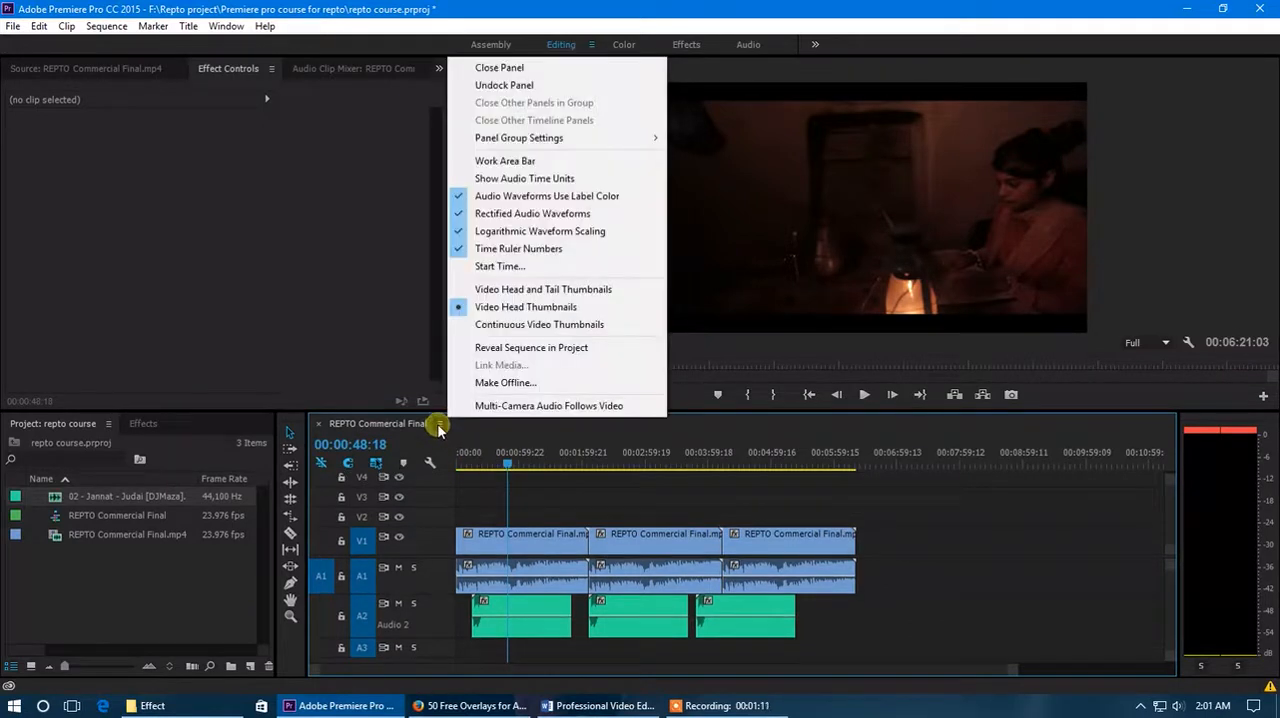
pyautogui.click(515, 163)
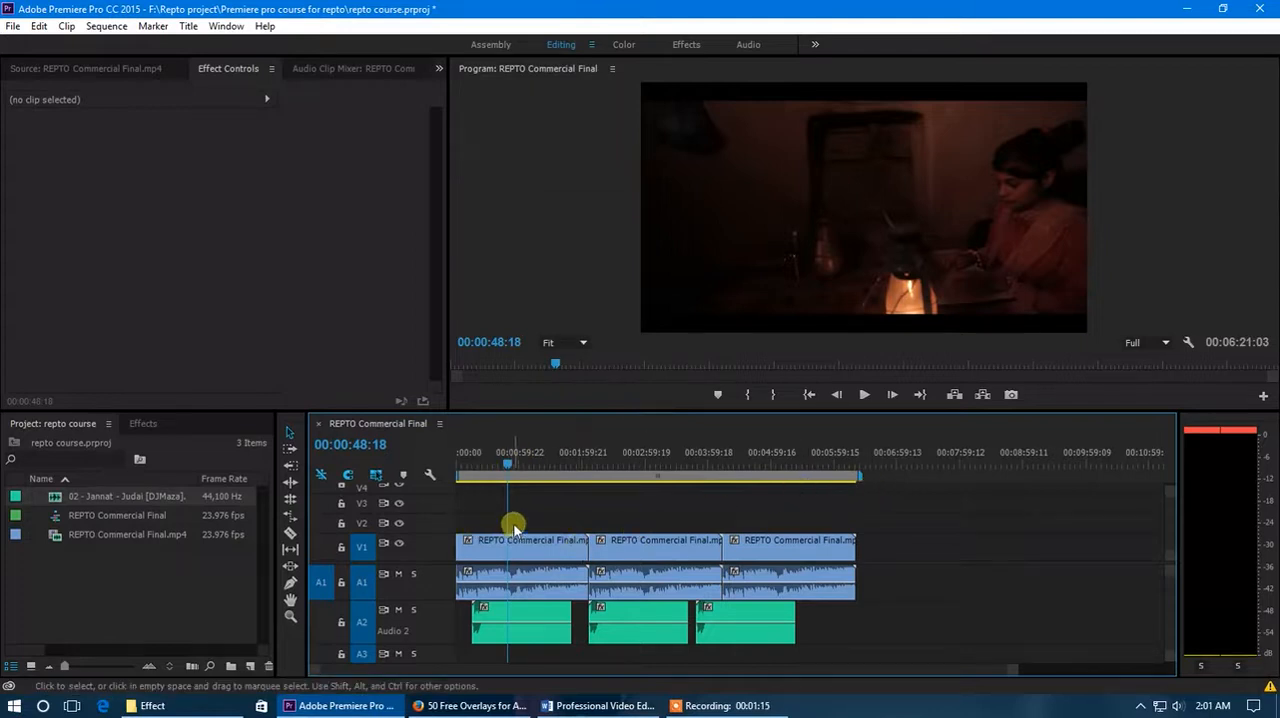
pyautogui.scroll(-2, 762, 543)
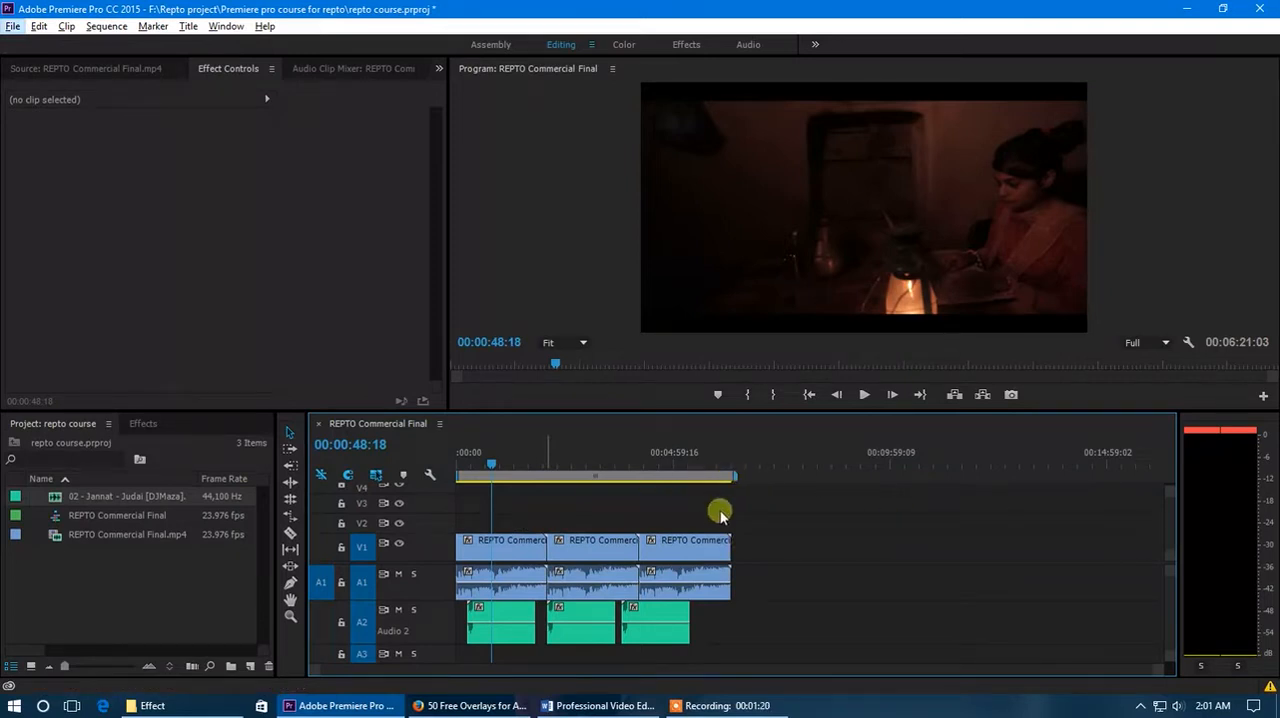
pyautogui.moveTo(1157, 672); pyautogui.dragTo(1010, 675)
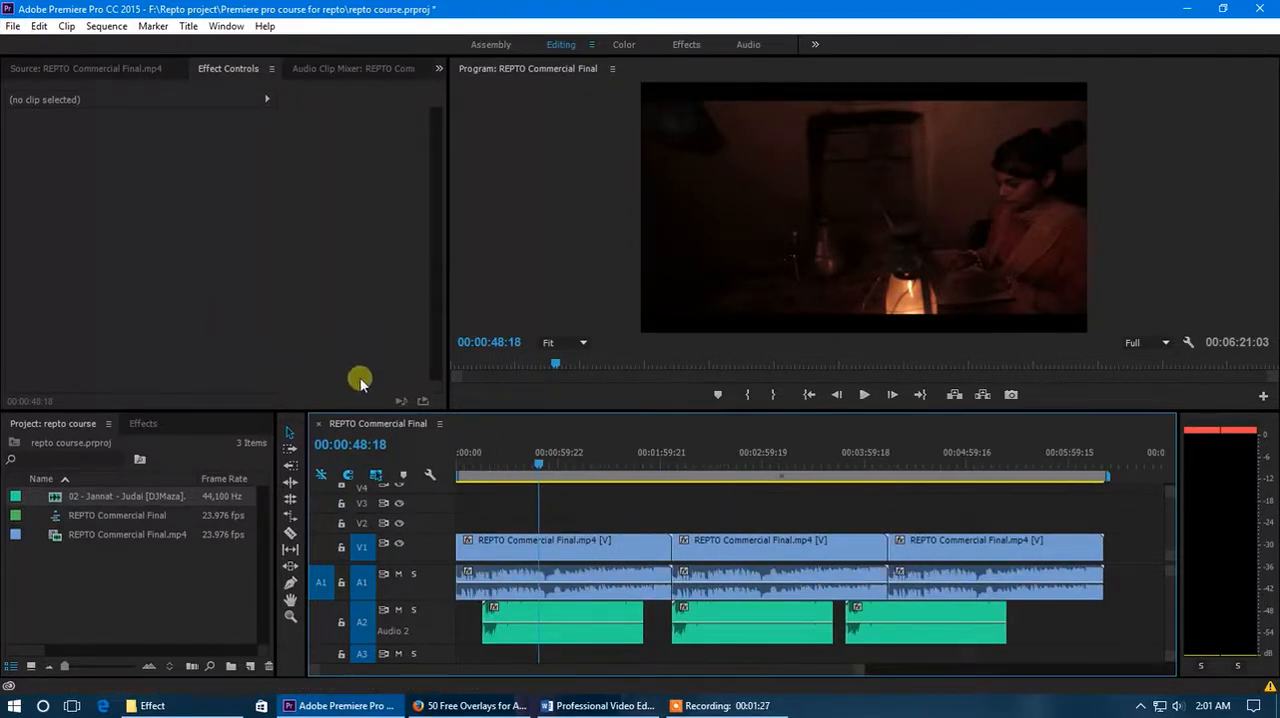
pyautogui.click(12, 27)
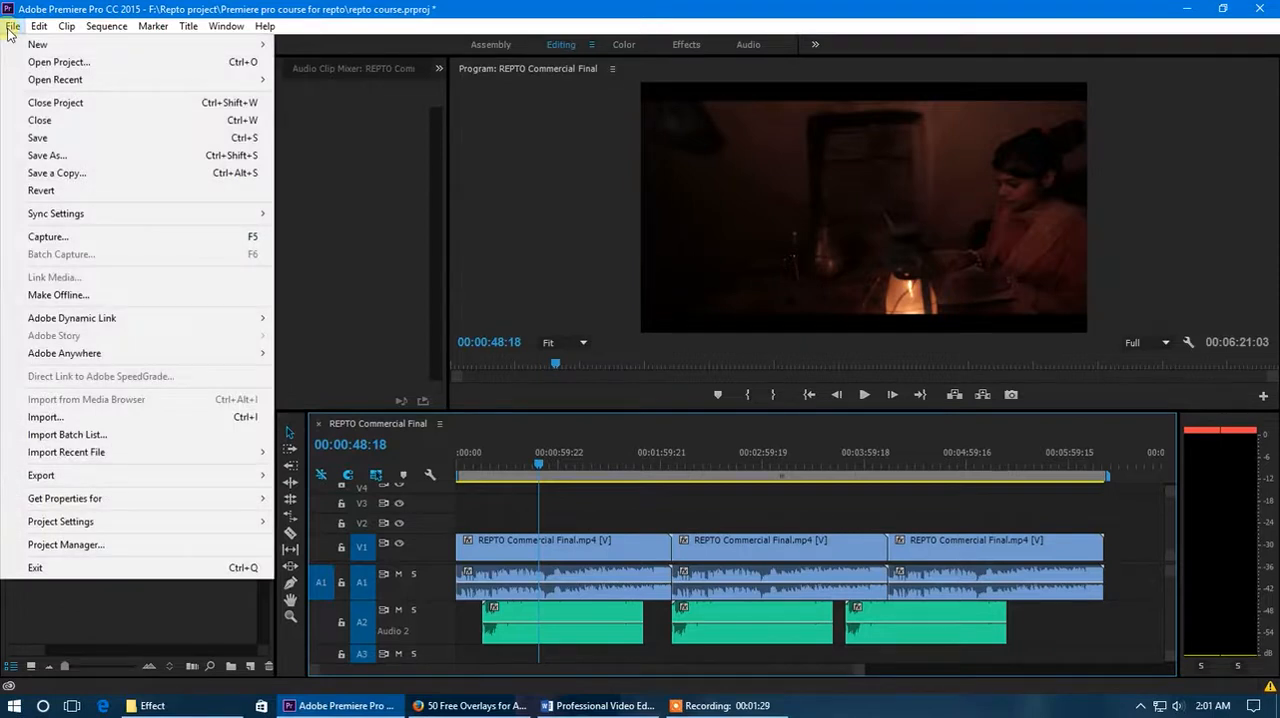
pyautogui.moveTo(120, 478)
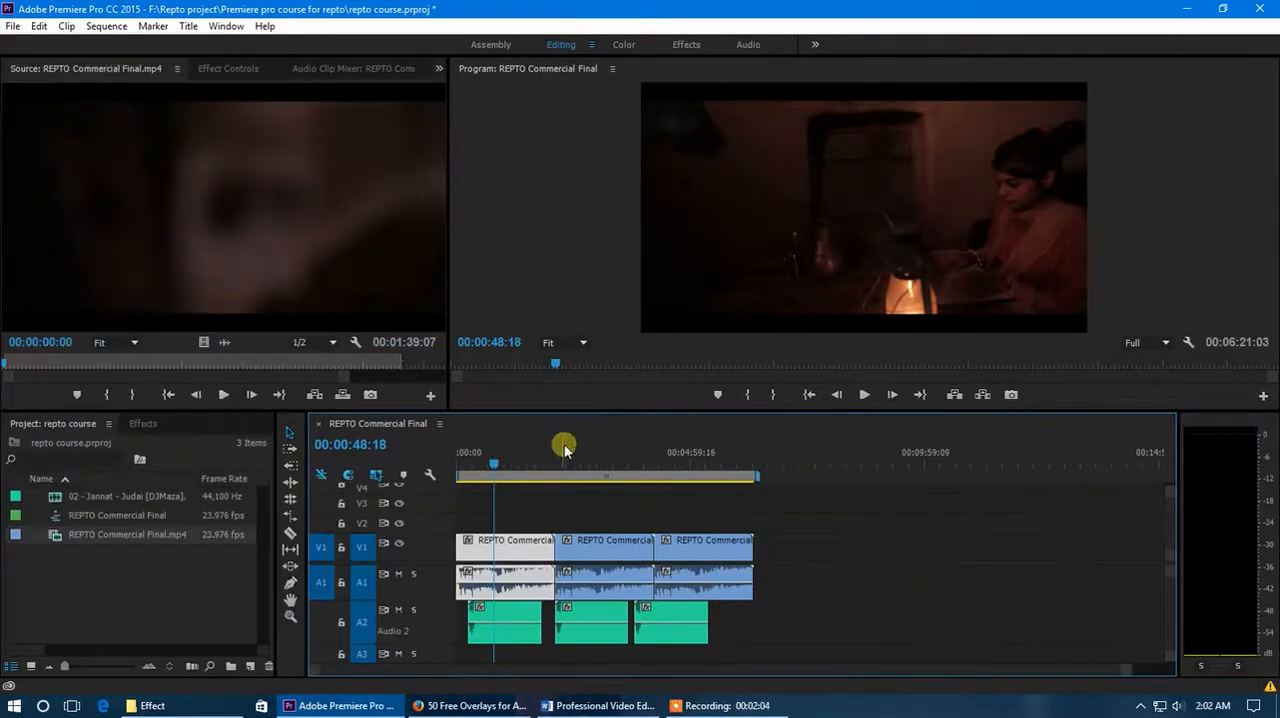
pyautogui.click(227, 602)
# - Open the media export settings for the REPTO Commercial Final sequence
pyautogui.click(500, 422)
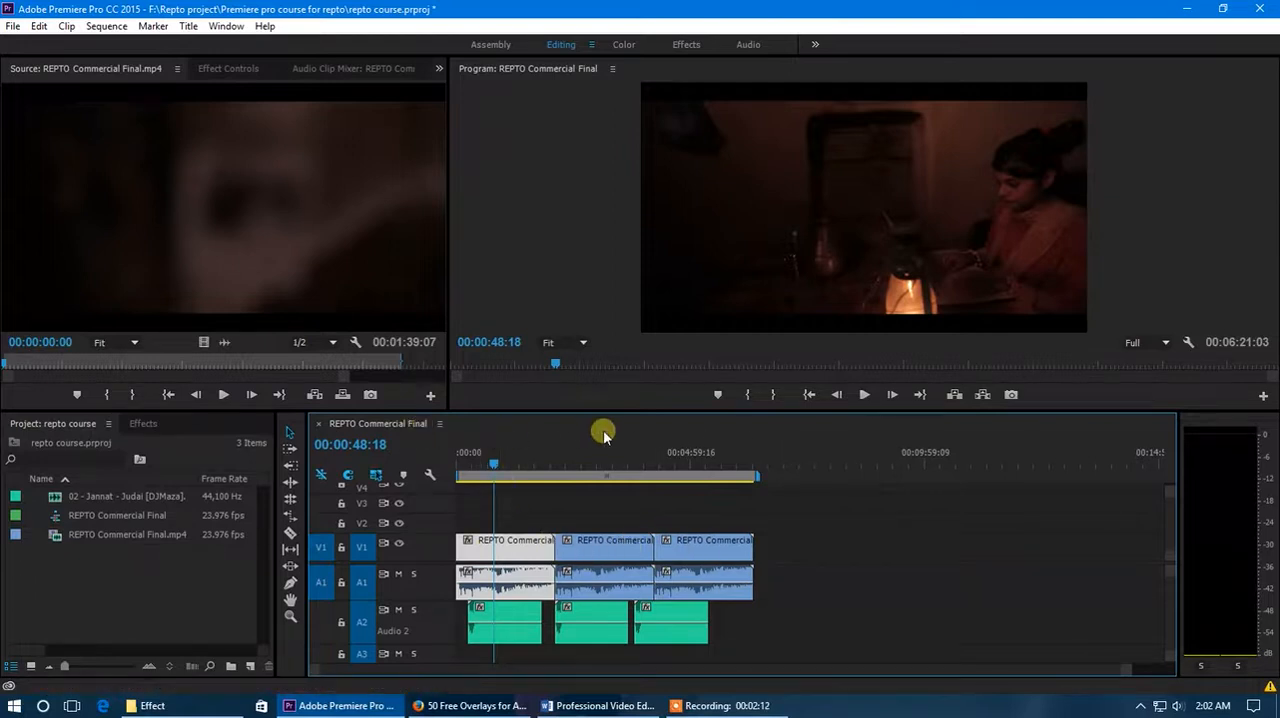
pyautogui.click(13, 26)
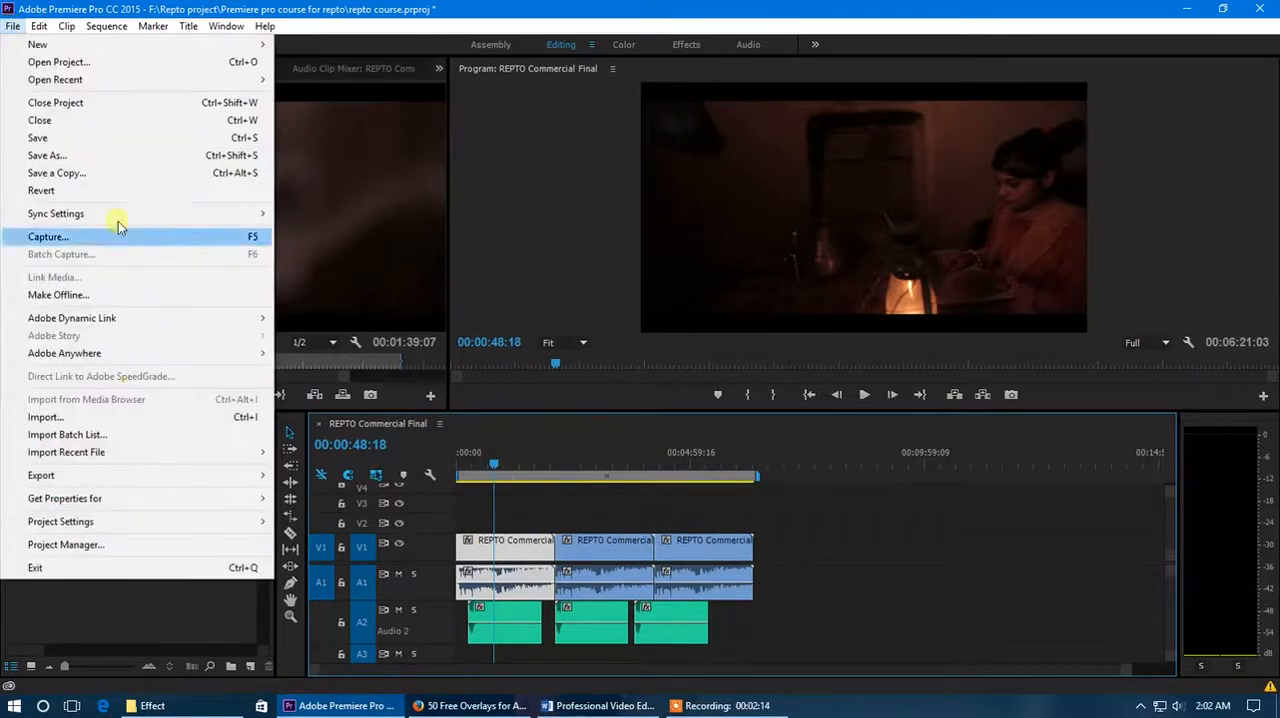
pyautogui.moveTo(133, 474)
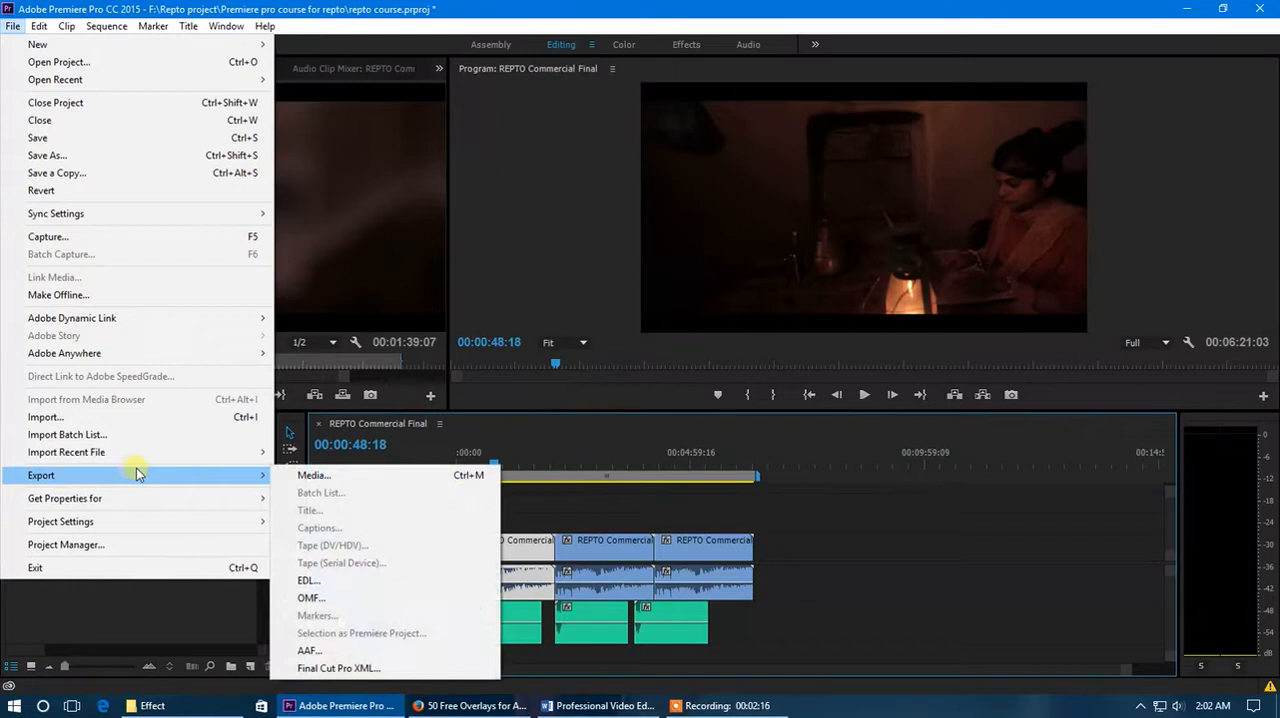
pyautogui.click(314, 475)
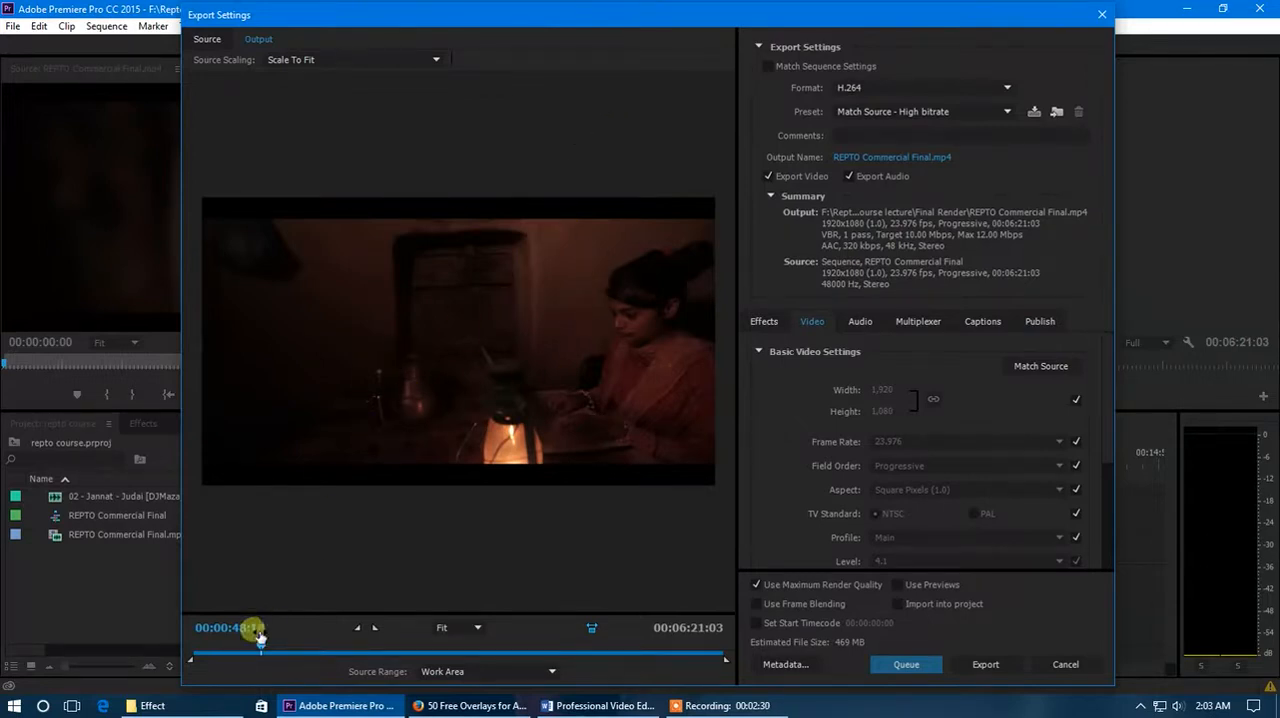
# - Scrub the export preview to 00:03:42:22 and look at the available preview zoom levels
pyautogui.moveTo(259, 645); pyautogui.dragTo(503, 637)
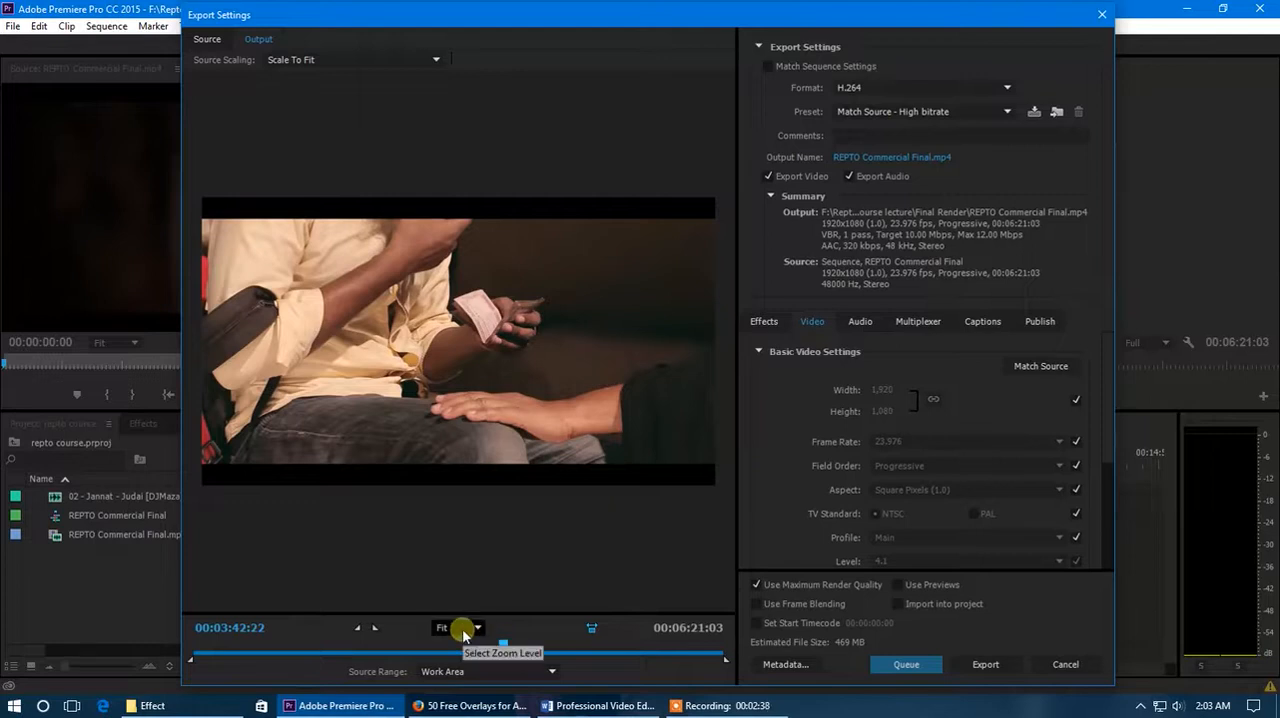
pyautogui.click(462, 630)
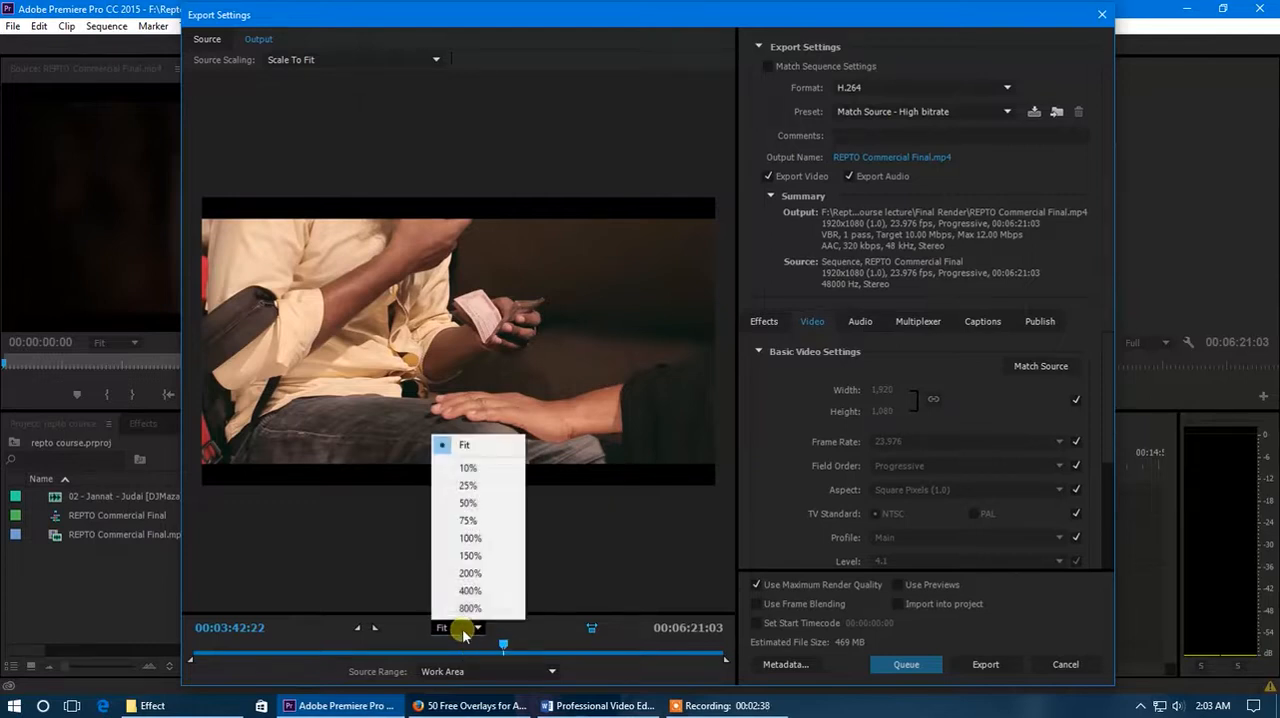
pyautogui.click(307, 631)
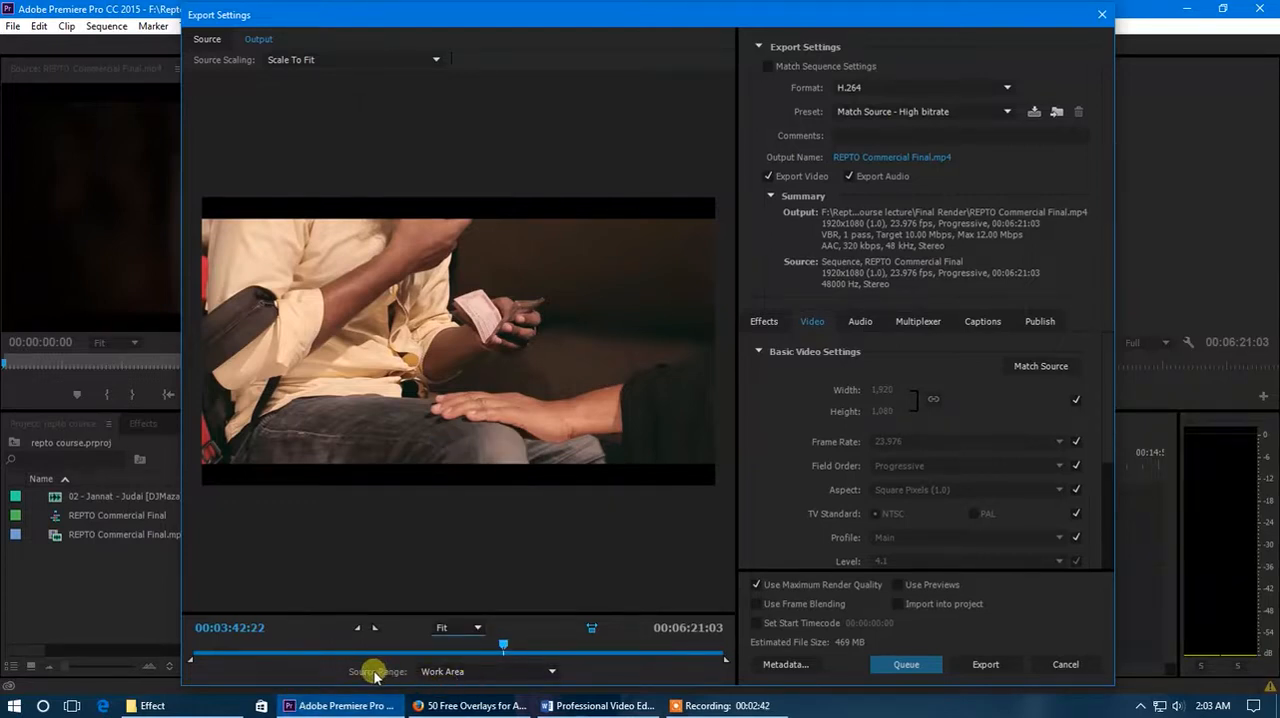
# - Switch the export source range to Entire Sequence, to Sequence In/Out, and back to Work Area
pyautogui.click(513, 674)
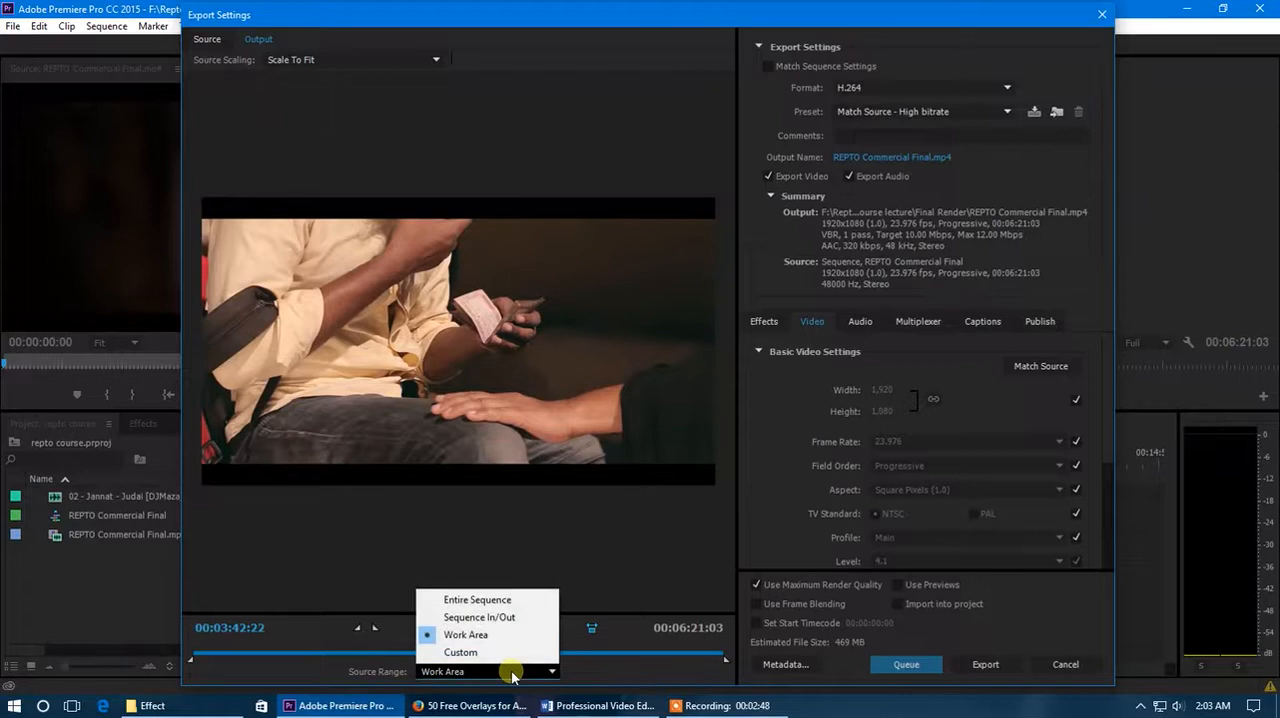
pyautogui.click(478, 600)
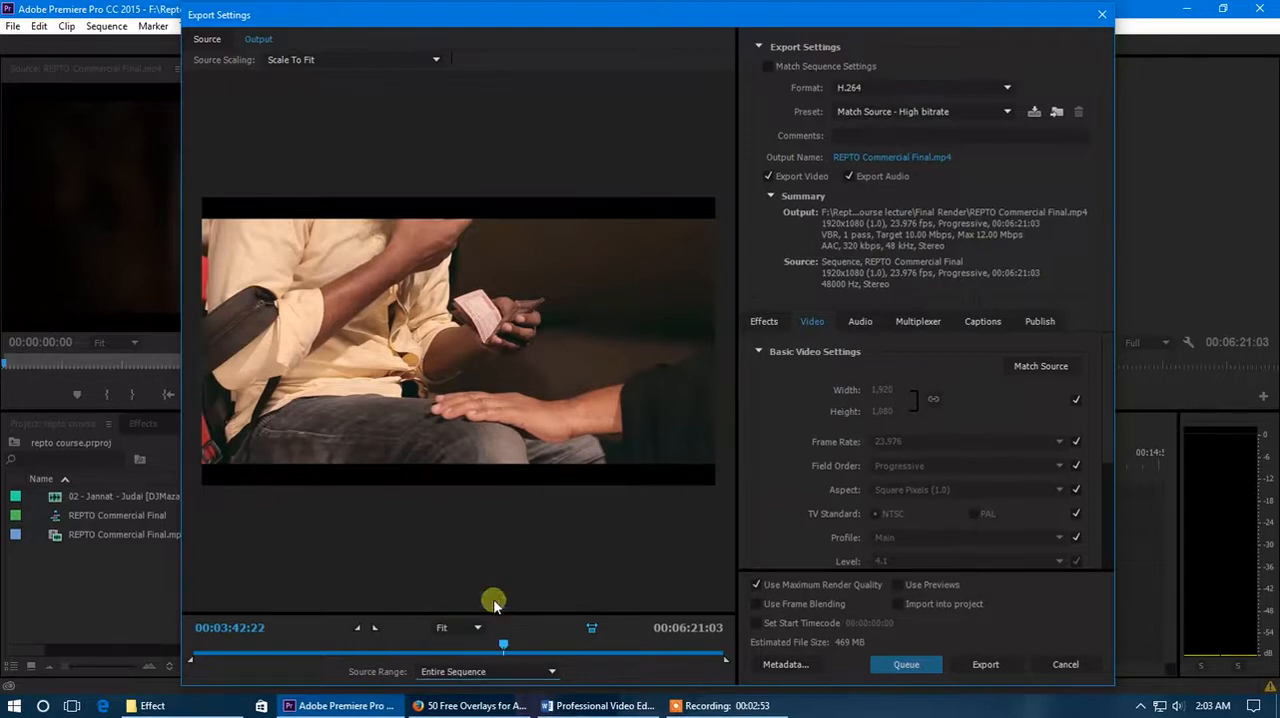
pyautogui.click(506, 674)
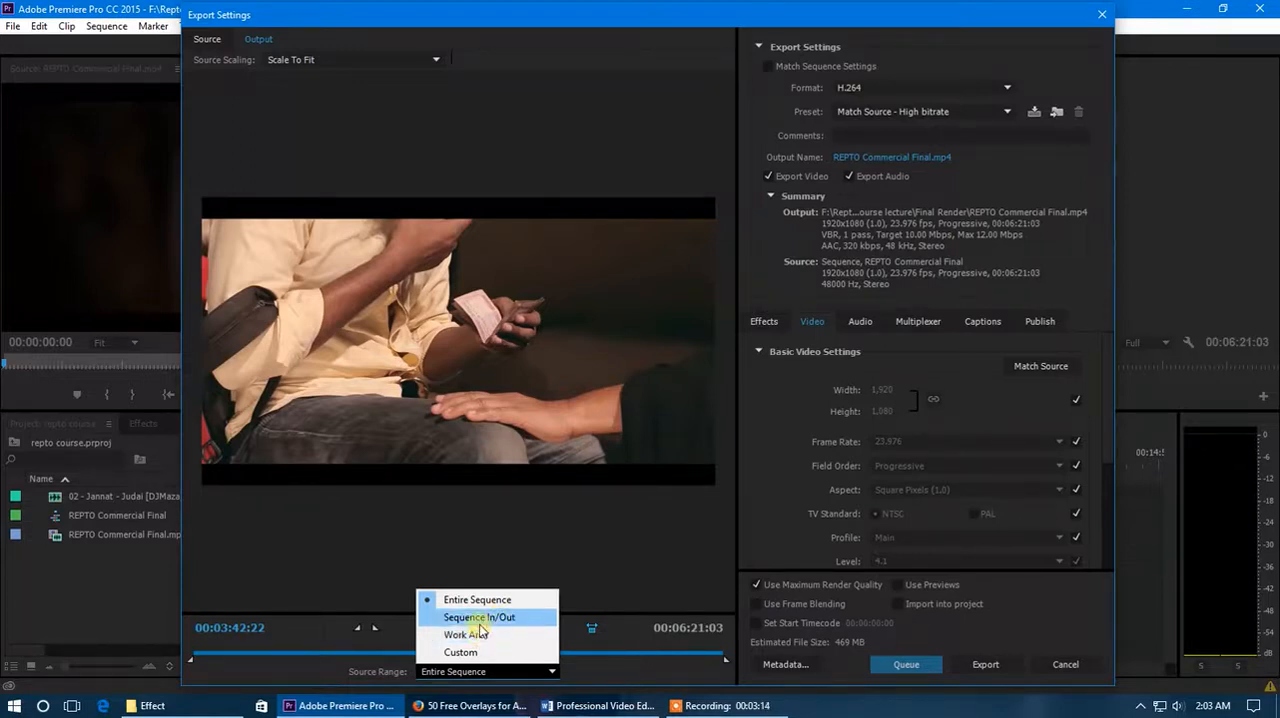
pyautogui.click(479, 617)
pyautogui.click(483, 672)
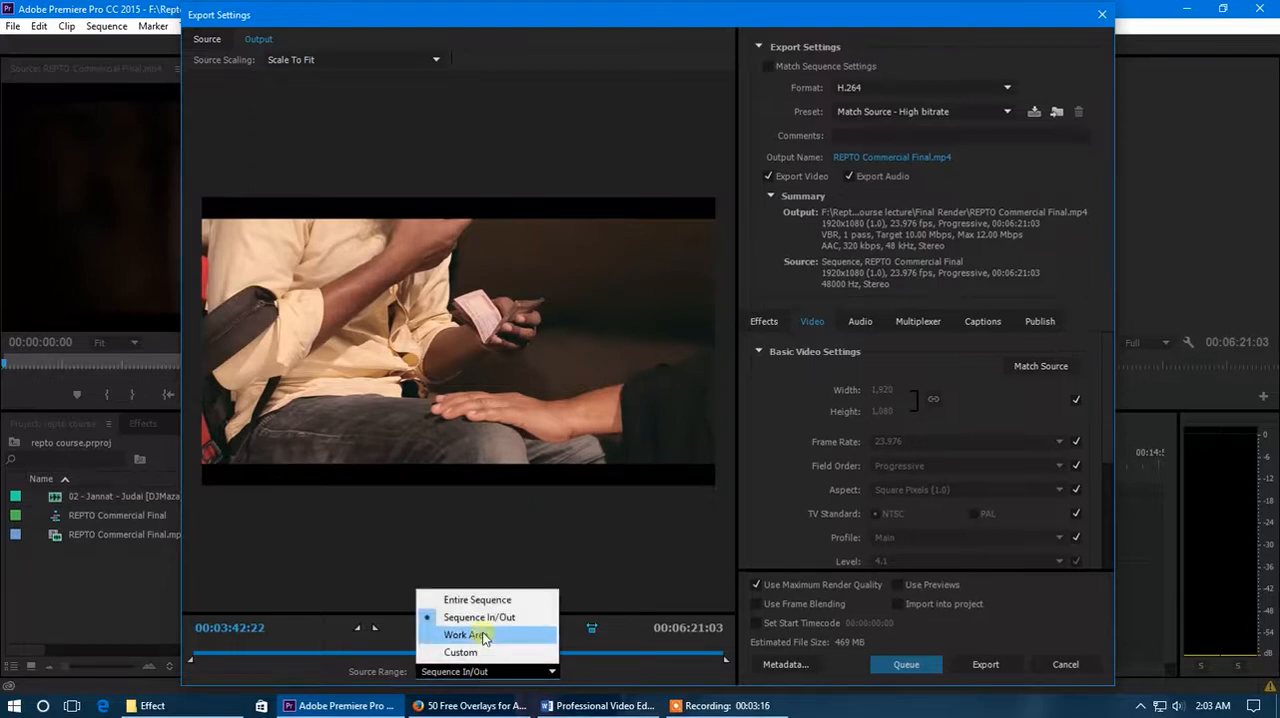
pyautogui.click(466, 635)
pyautogui.click(466, 672)
pyautogui.click(466, 635)
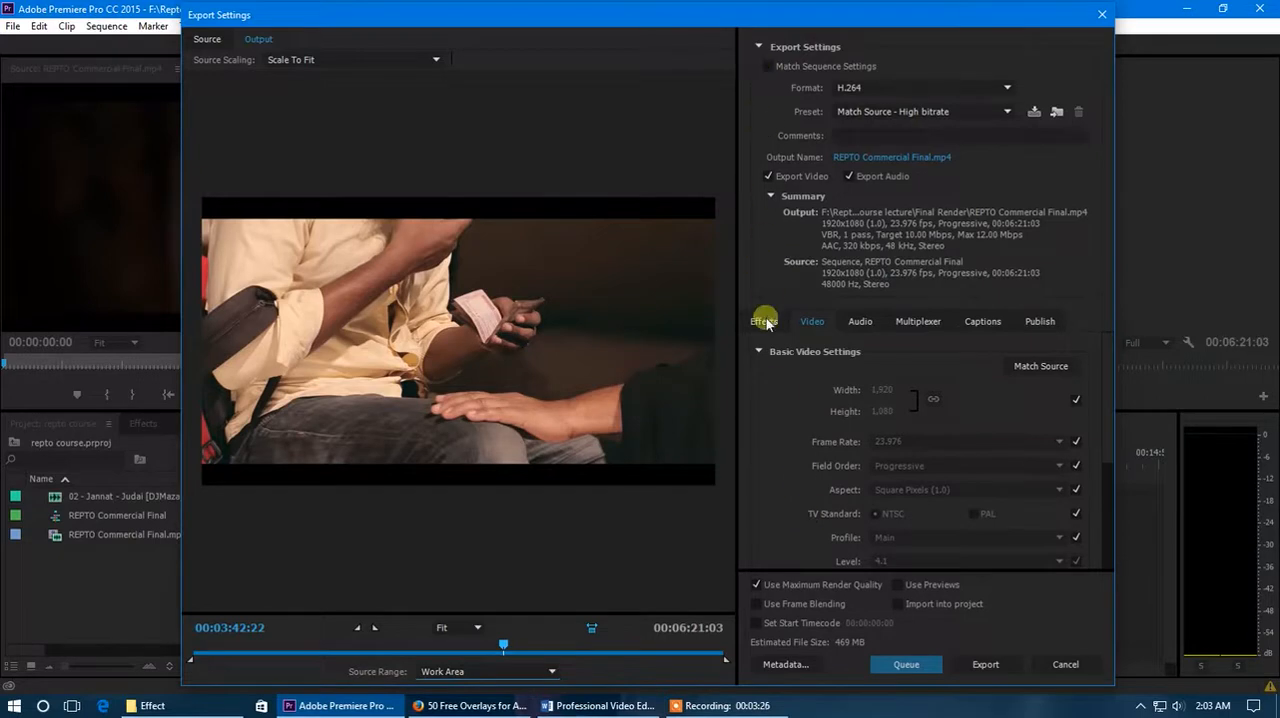
# - Turn Match Sequence Settings on and off again for the export
pyautogui.click(769, 67)
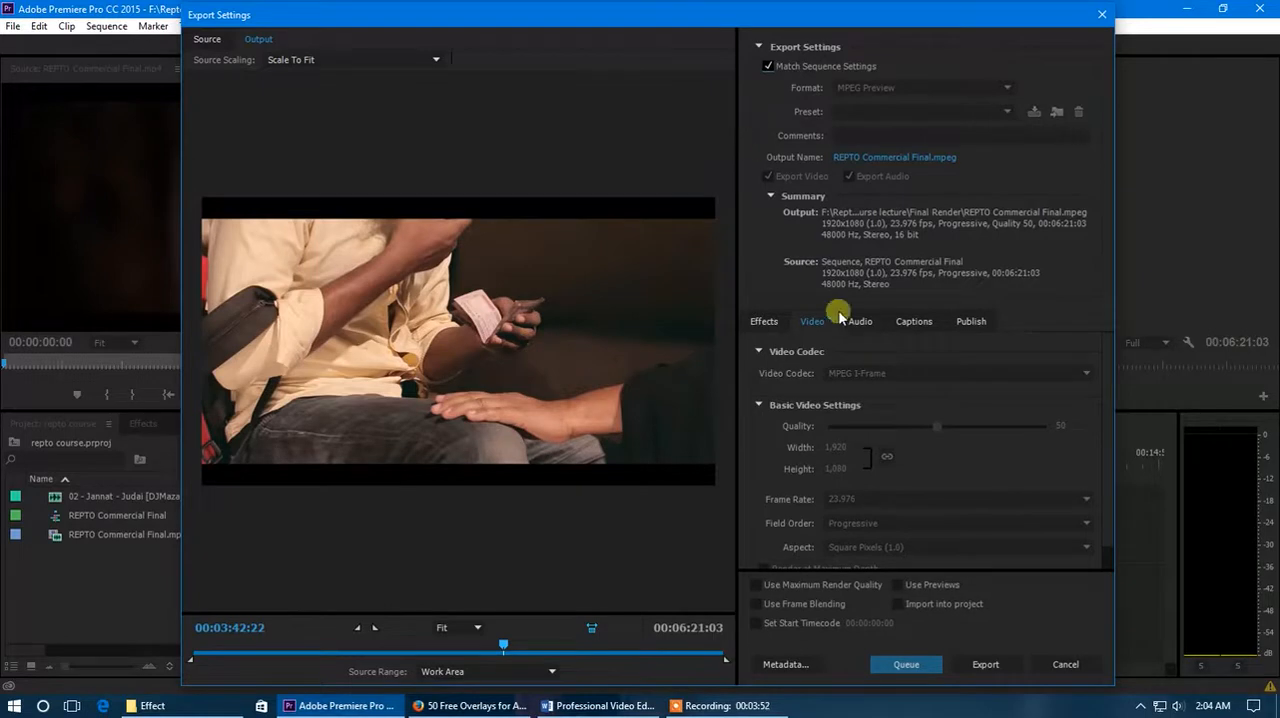
pyautogui.click(768, 67)
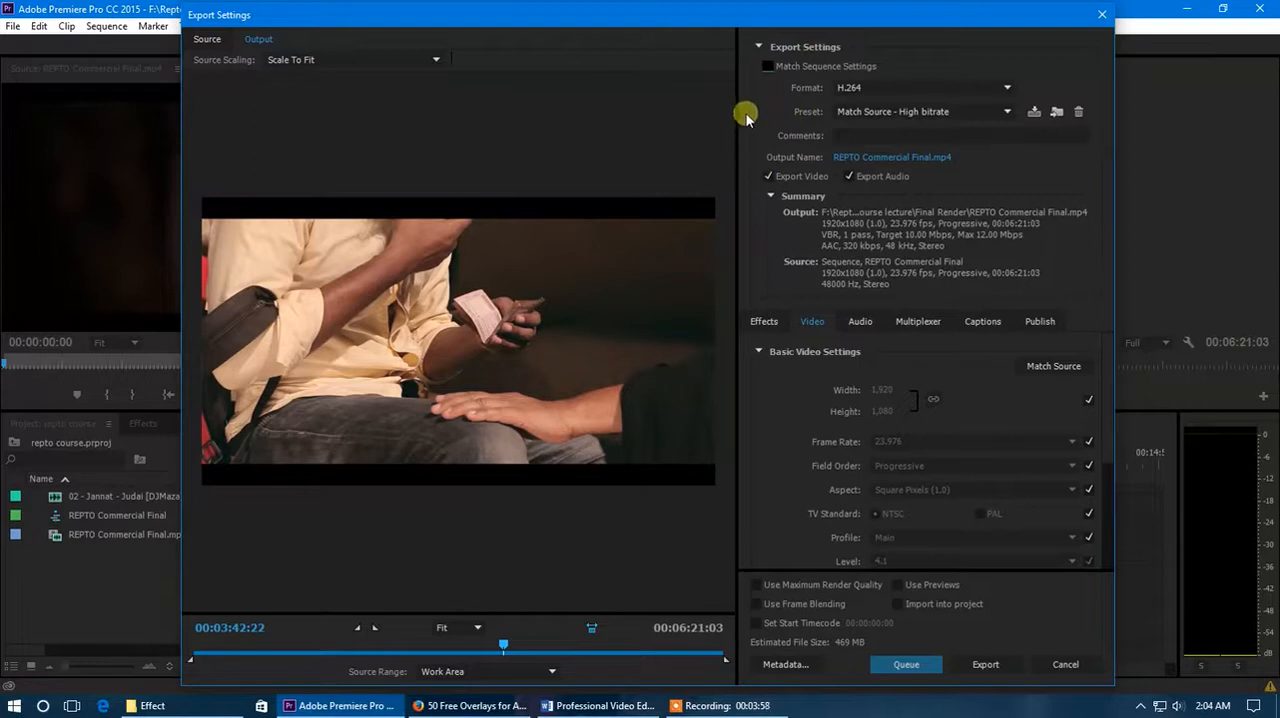
# - Review the available export formats and choose H.264
pyautogui.click(907, 90)
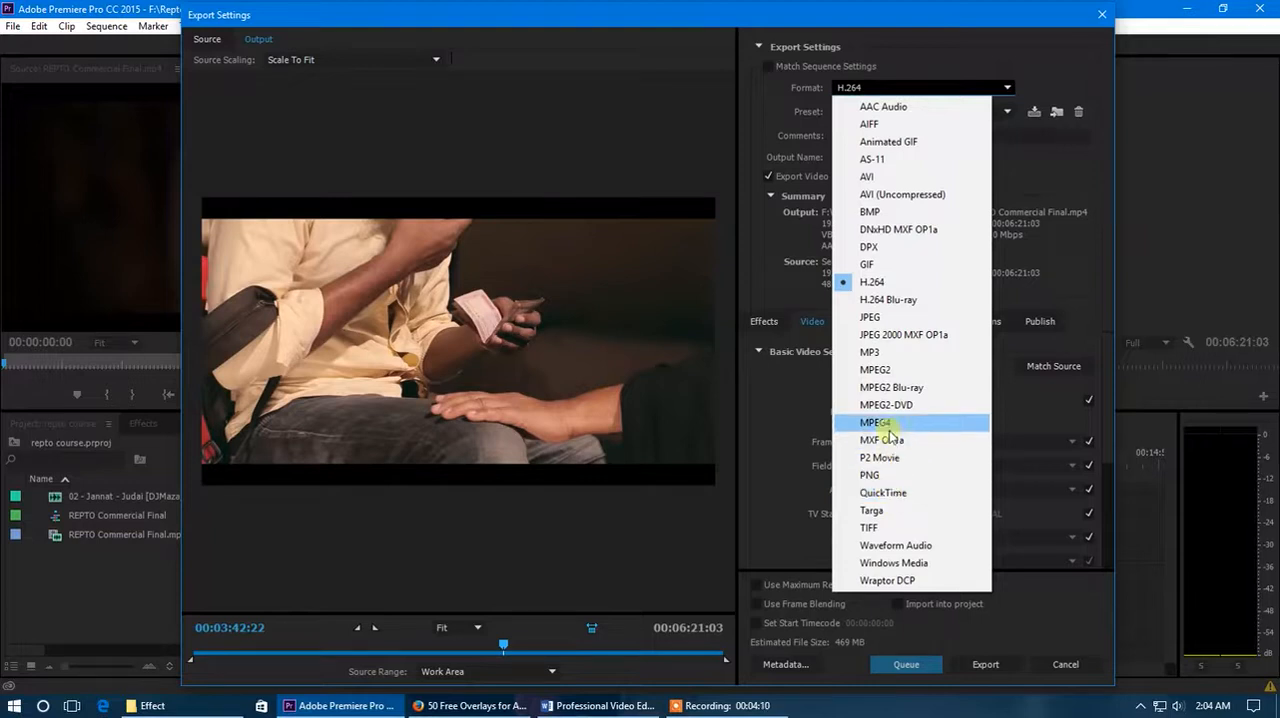
pyautogui.click(777, 89)
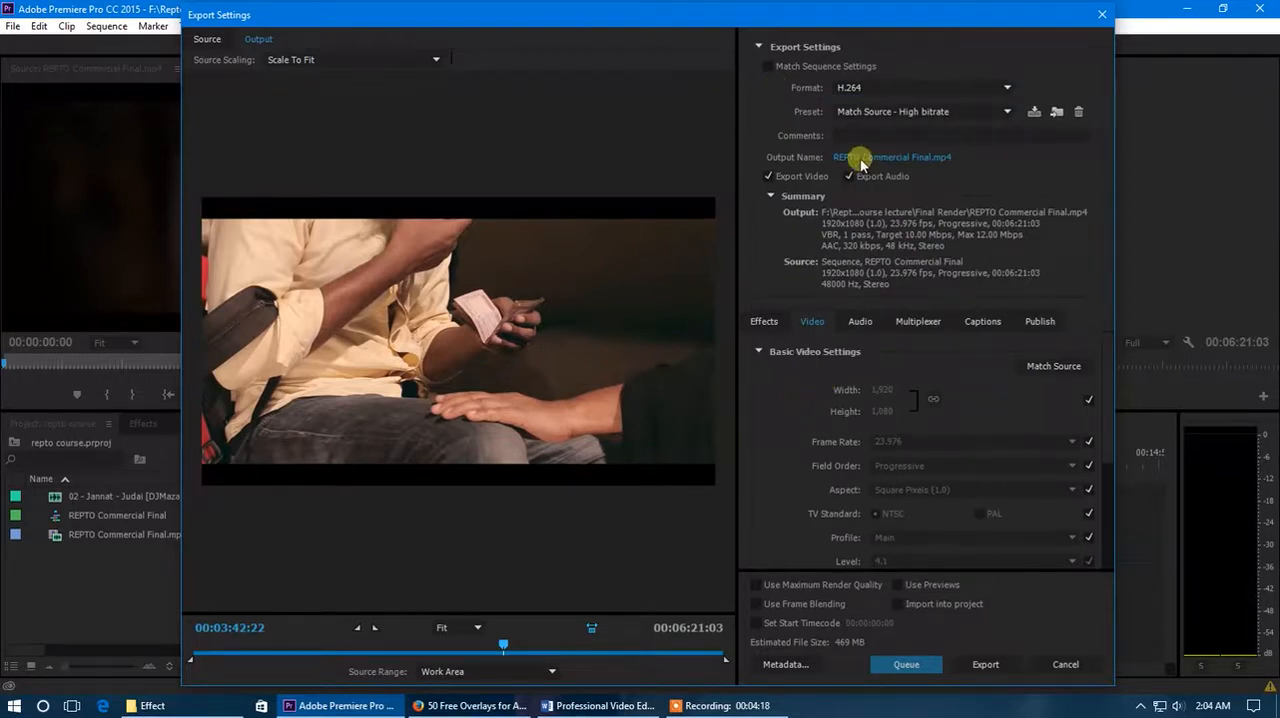
pyautogui.click(880, 90)
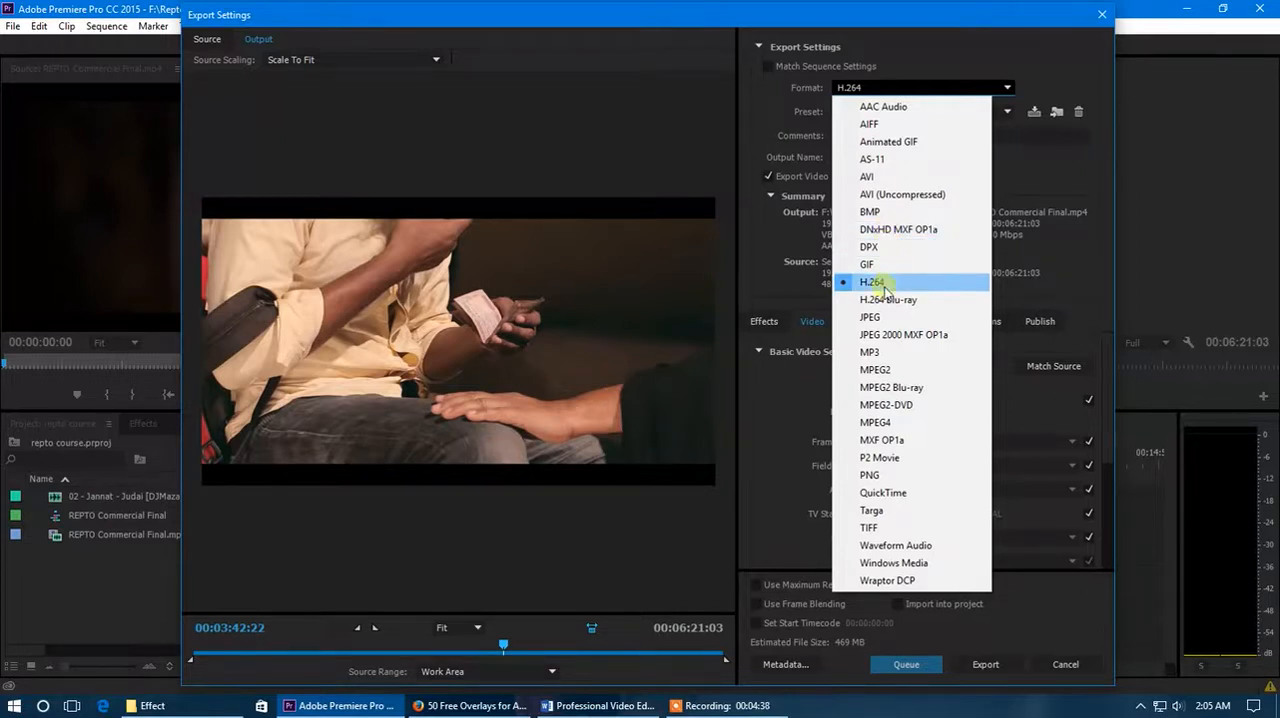
pyautogui.click(884, 287)
pyautogui.click(886, 88)
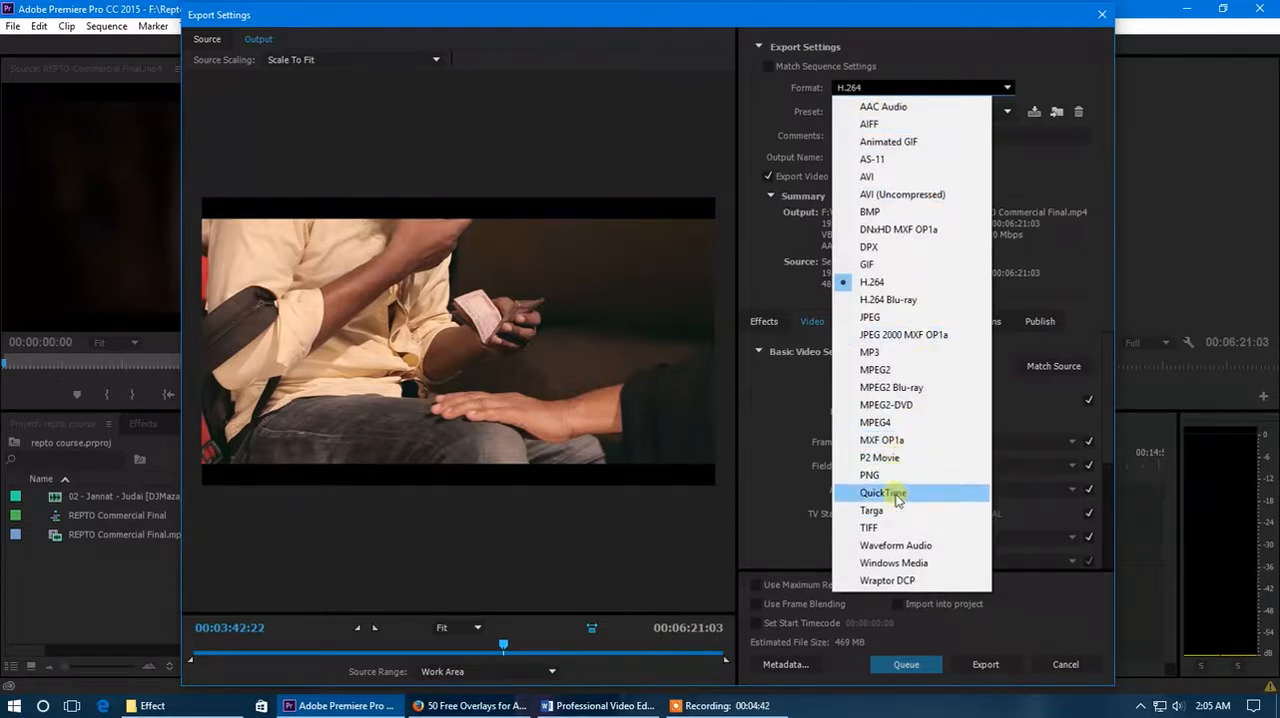
pyautogui.click(884, 89)
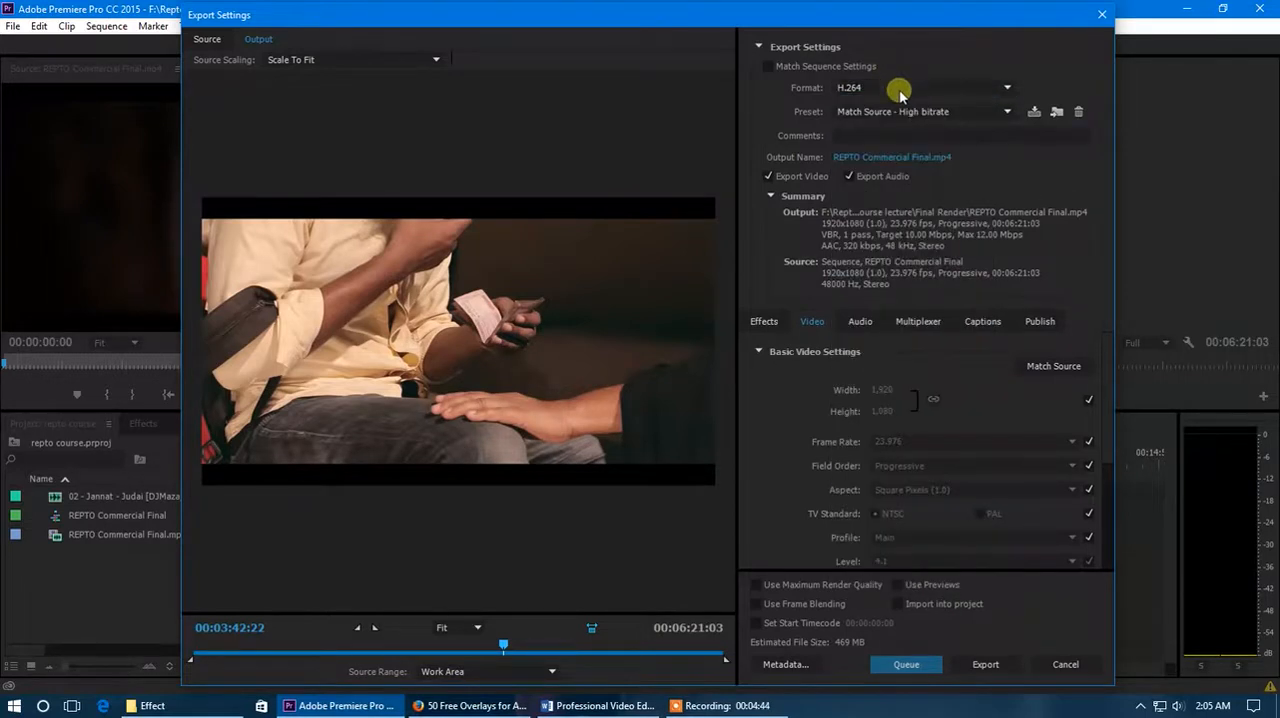
# - Look through the H.264 export presets for devices and HD video without picking a different one
pyautogui.click(975, 112)
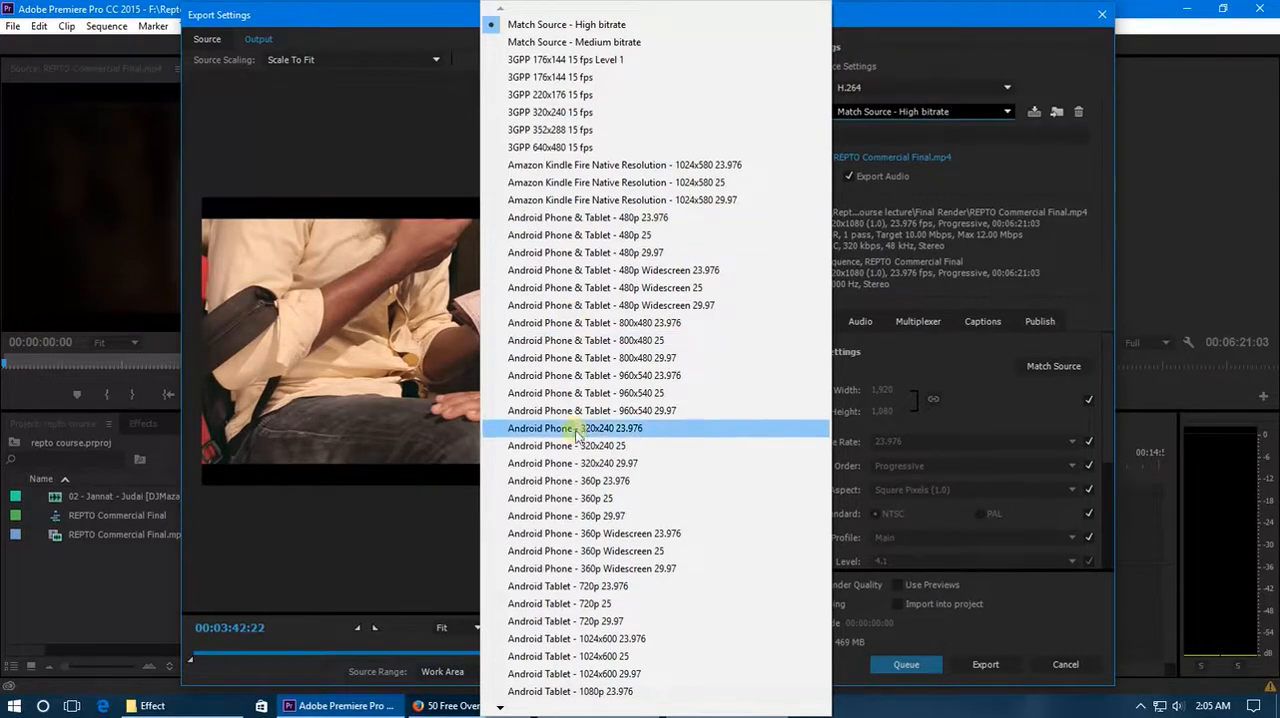
pyautogui.moveTo(499, 711)
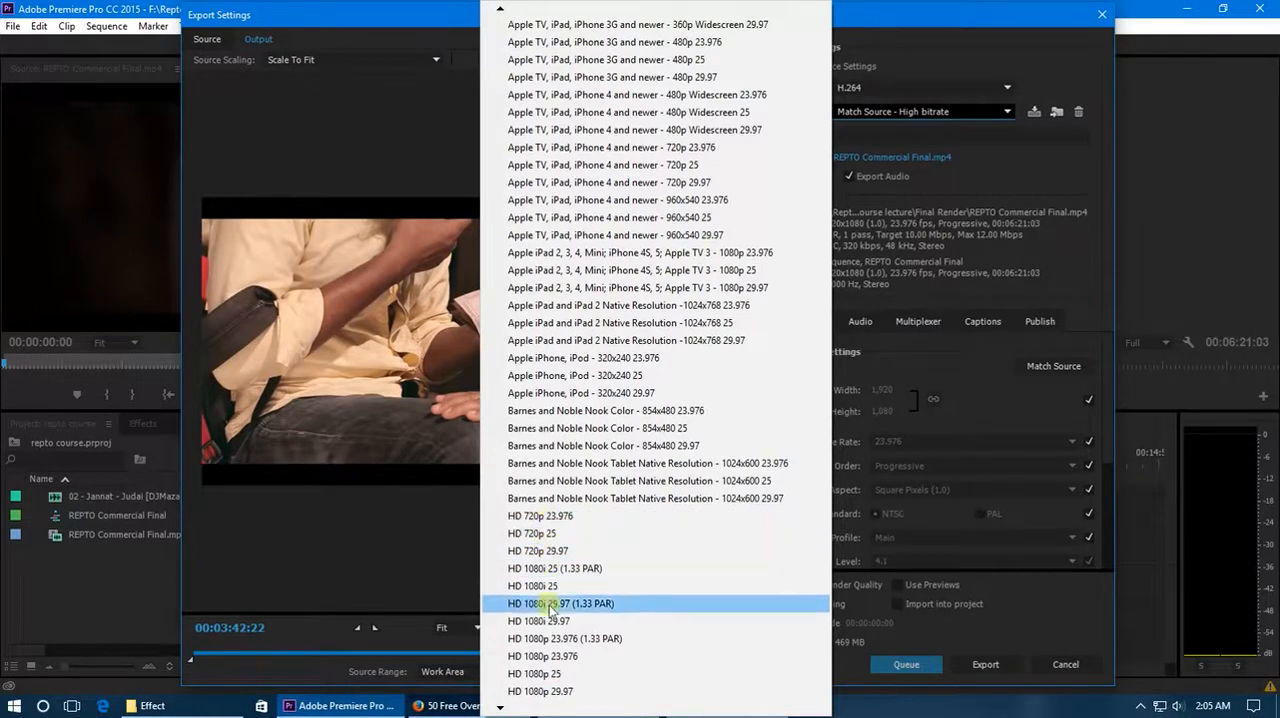
pyautogui.click(923, 359)
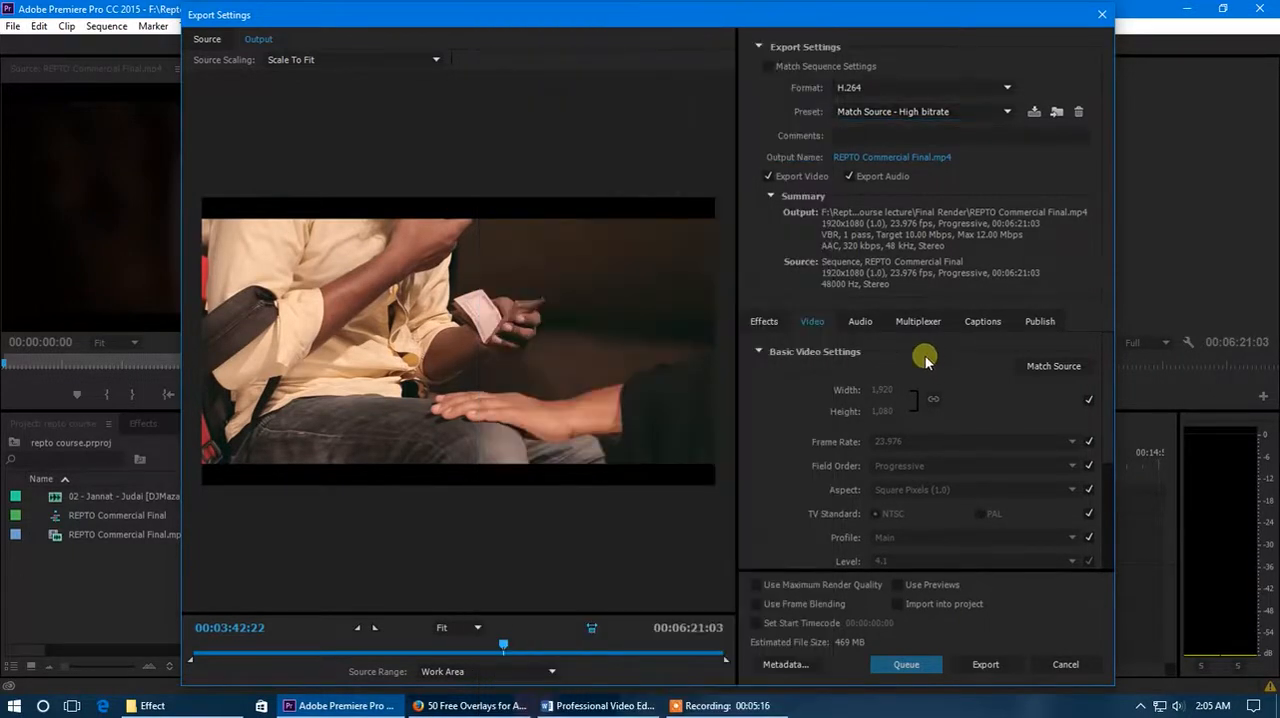
pyautogui.click(938, 113)
pyautogui.click(937, 112)
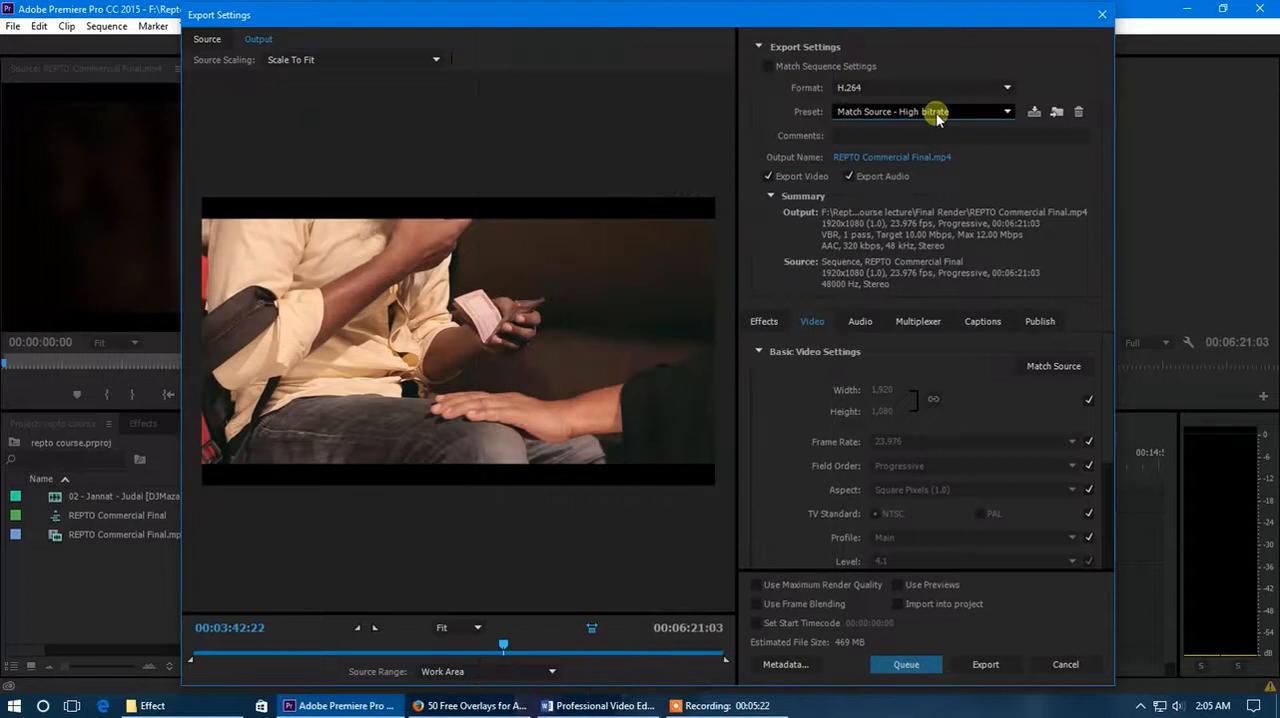
# - Browse to the Desktop as output location for REPTO Commercial Final.mp4, then cancel the change
pyautogui.click(892, 157)
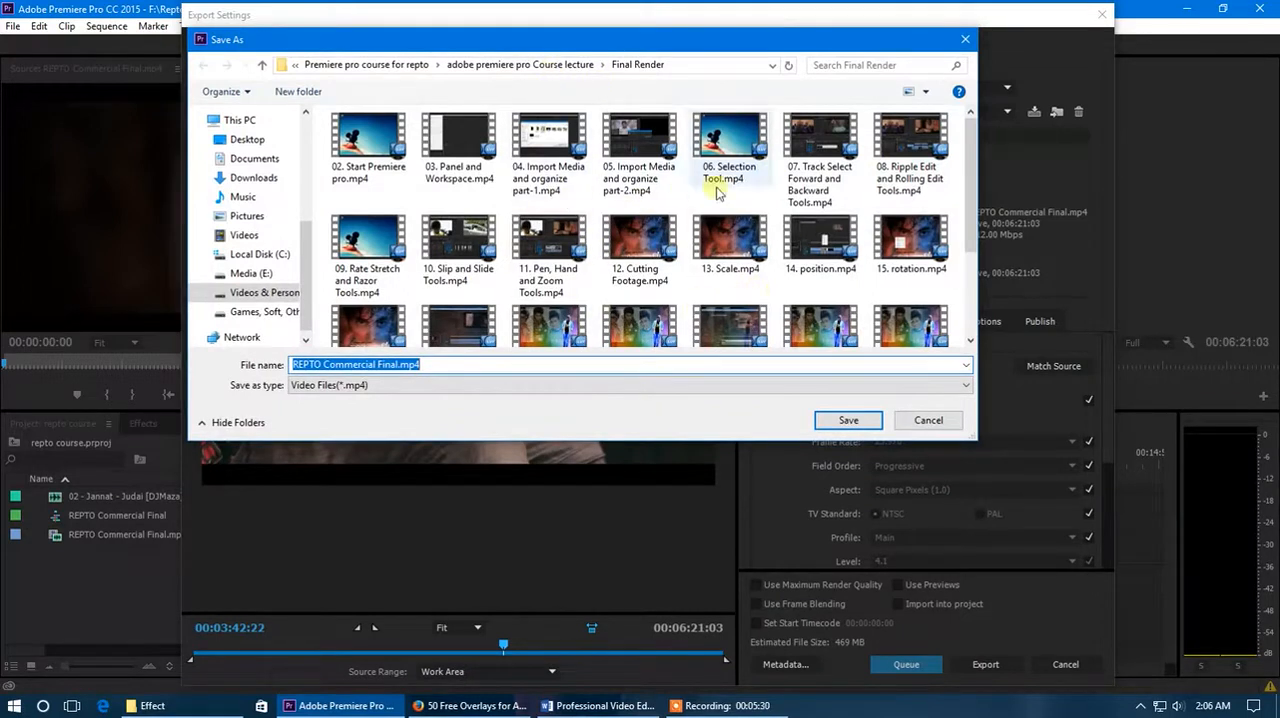
pyautogui.click(366, 64)
pyautogui.click(256, 145)
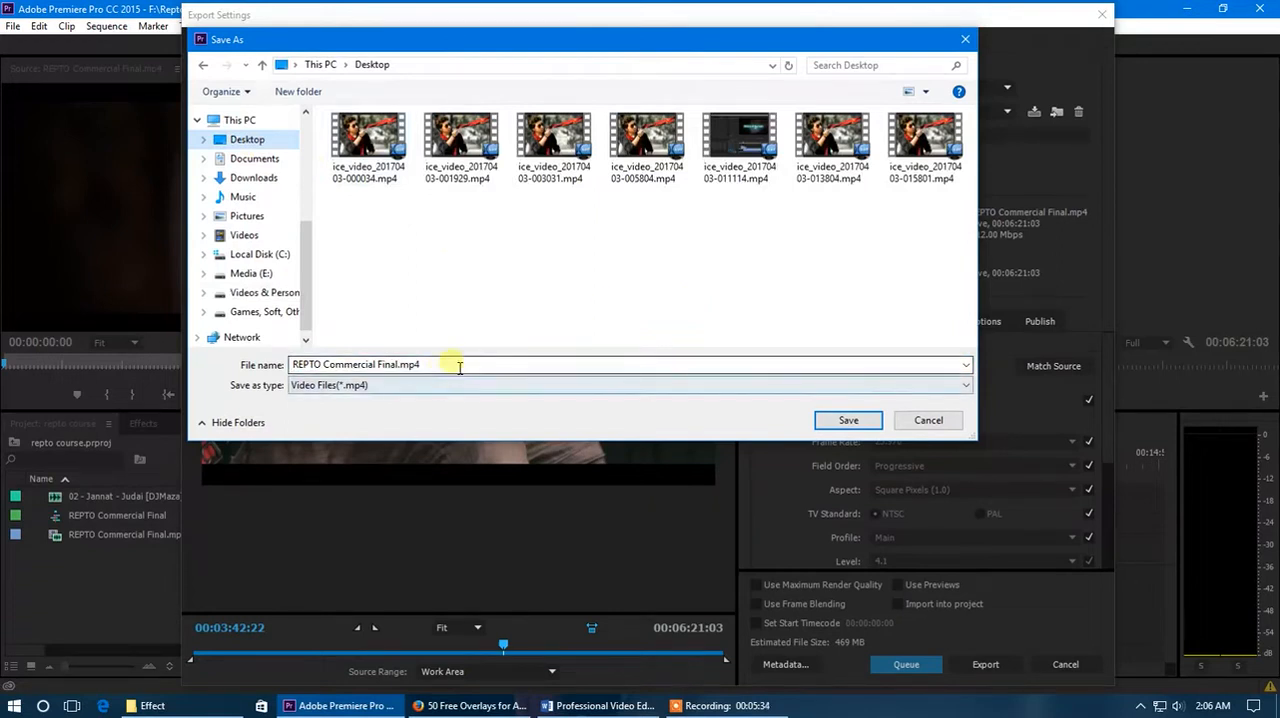
pyautogui.moveTo(451, 366); pyautogui.dragTo(295, 366)
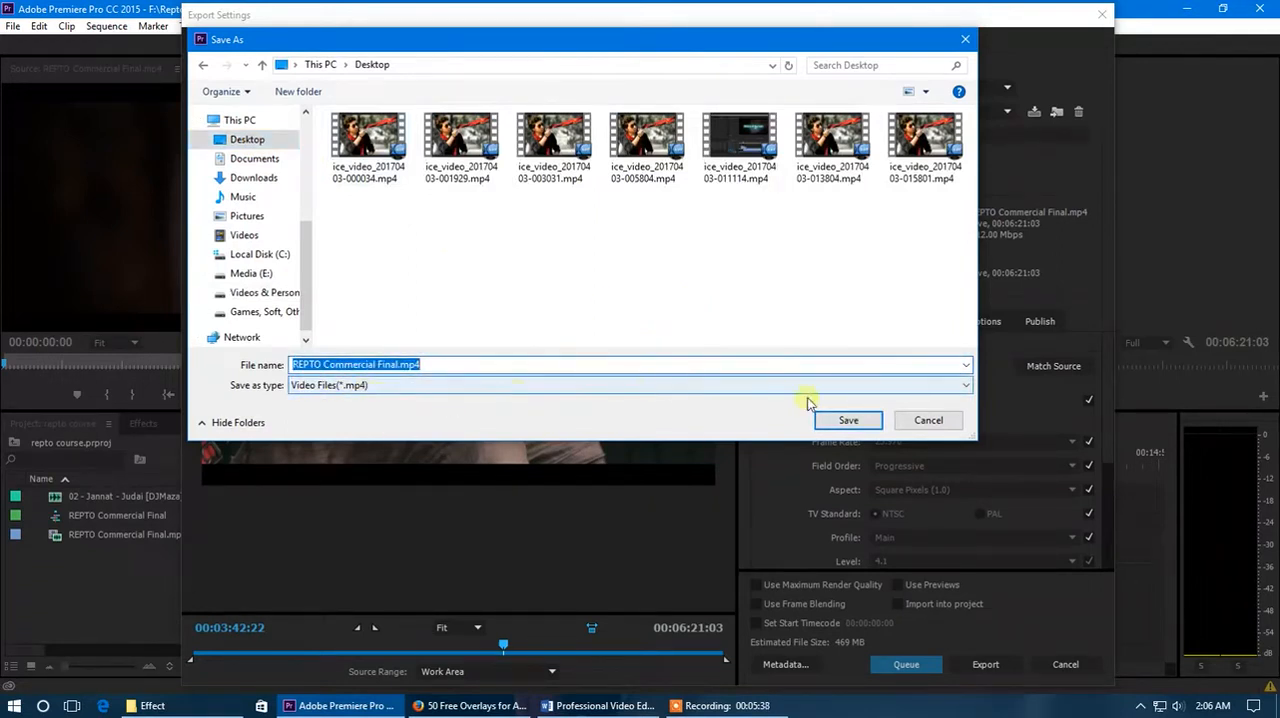
pyautogui.click(928, 420)
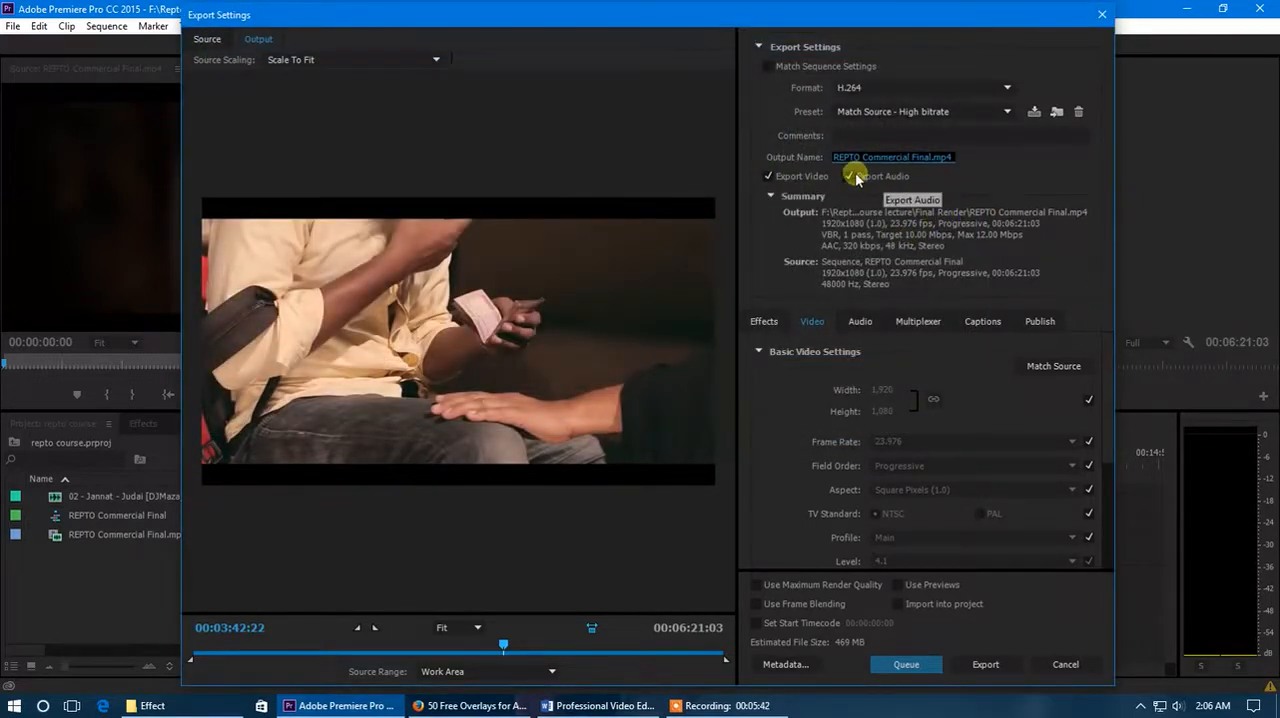
# - Turn Export Video and Export Audio off and back on for the export
pyautogui.click(769, 177)
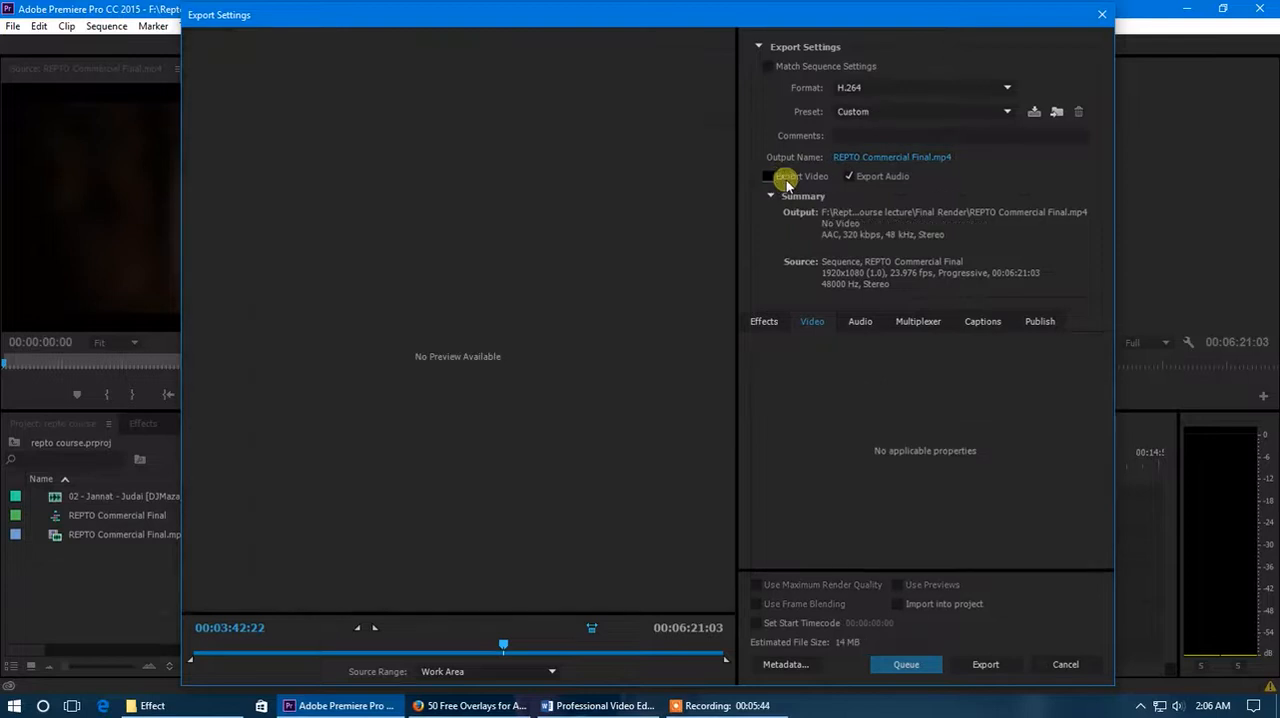
pyautogui.click(848, 177)
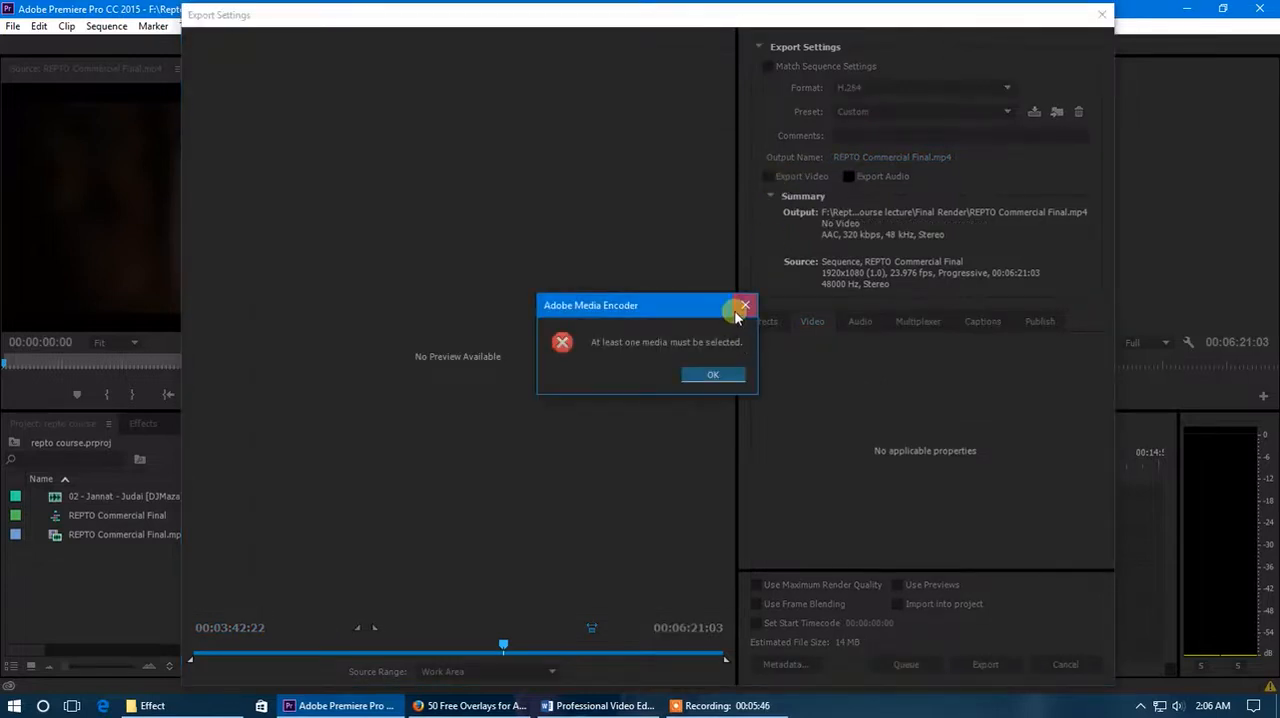
pyautogui.click(744, 305)
pyautogui.click(769, 180)
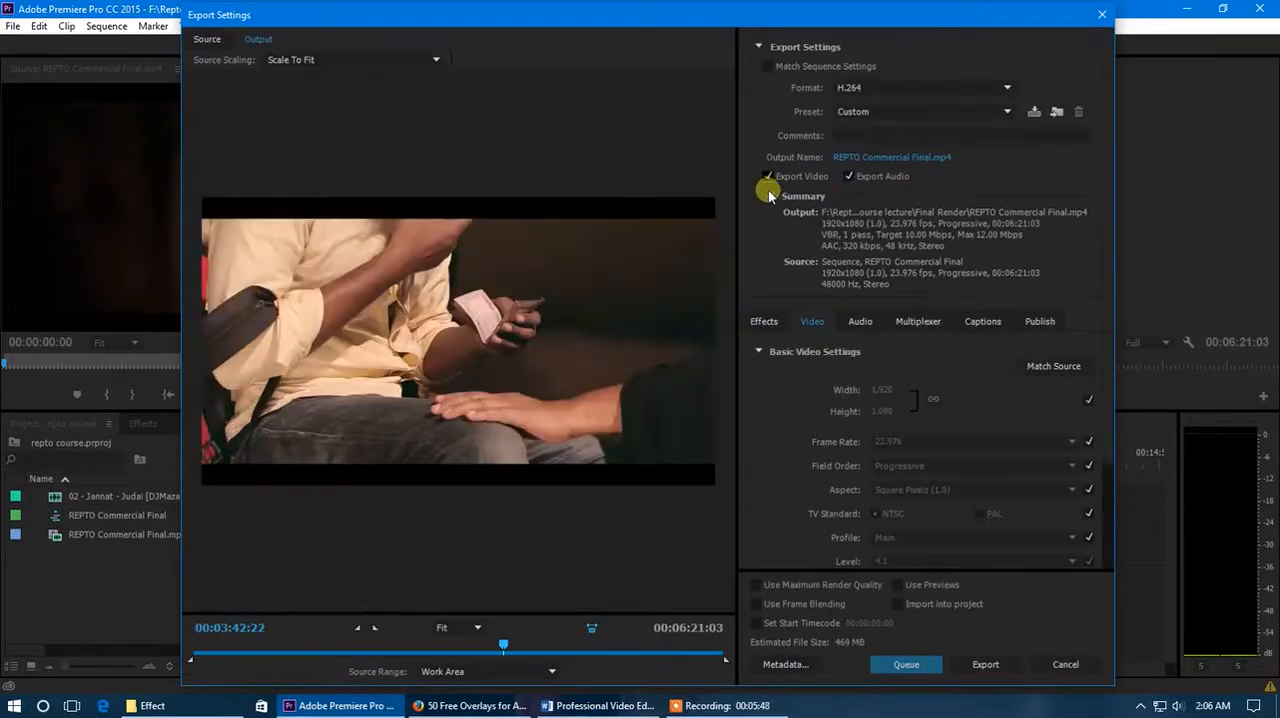
pyautogui.click(850, 178)
pyautogui.click(850, 176)
# - Examine the available export effects, including Lumetri Look / LUT, Image Overlay and Name Overlay
pyautogui.click(772, 328)
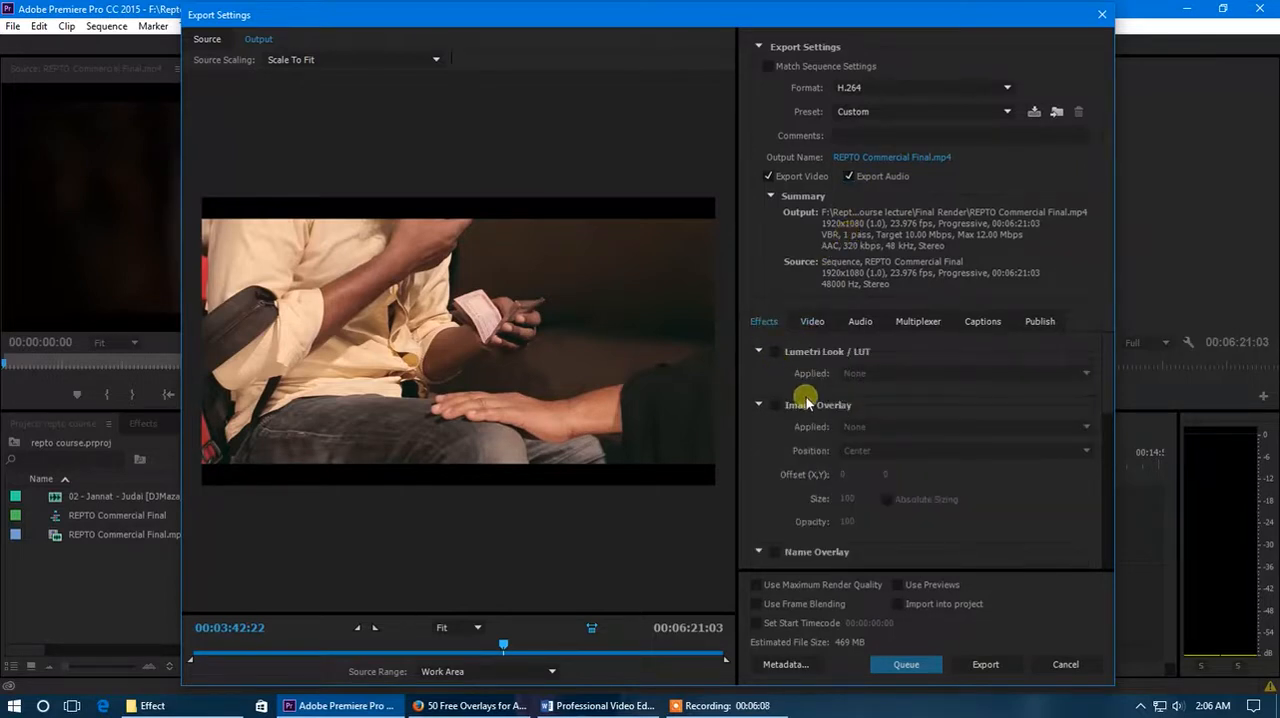
pyautogui.scroll(-5, 800, 420)
pyautogui.scroll(5, 790, 455)
# - Enable Render at Maximum Depth in the basic video settings of the export
pyautogui.click(807, 323)
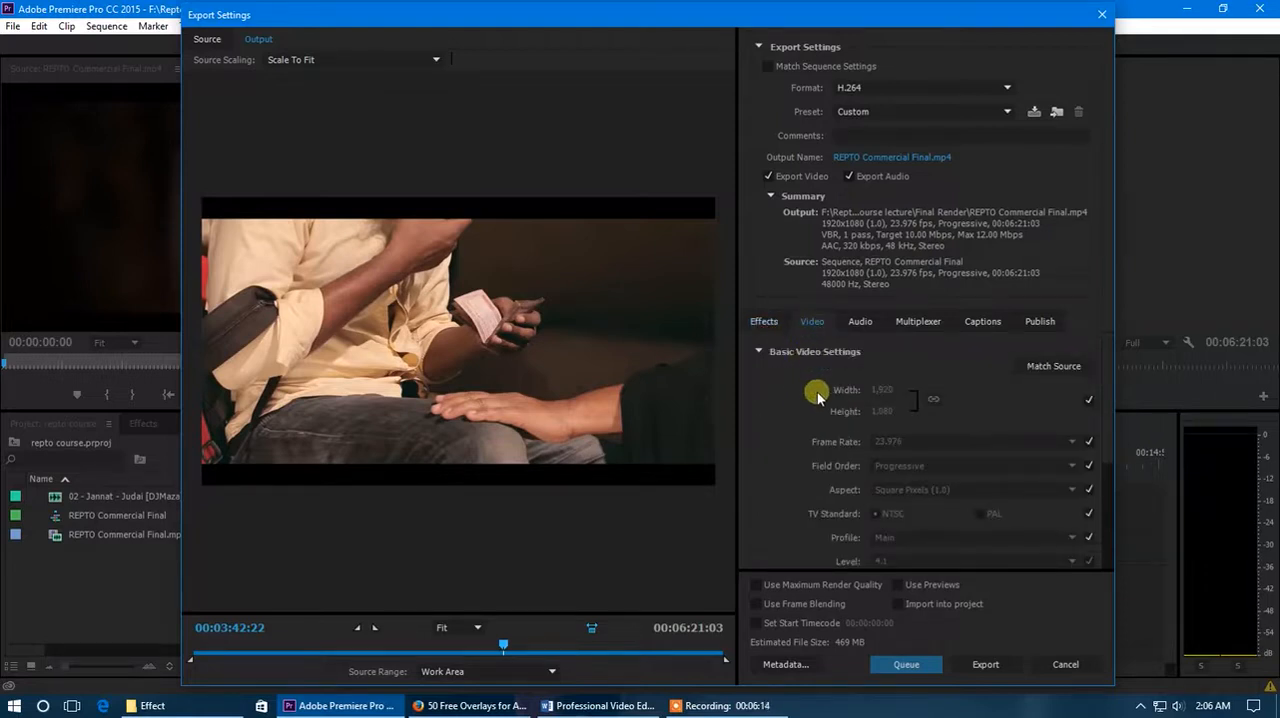
pyautogui.scroll(-1, 816, 394)
pyautogui.scroll(1, 814, 398)
pyautogui.scroll(-3, 872, 443)
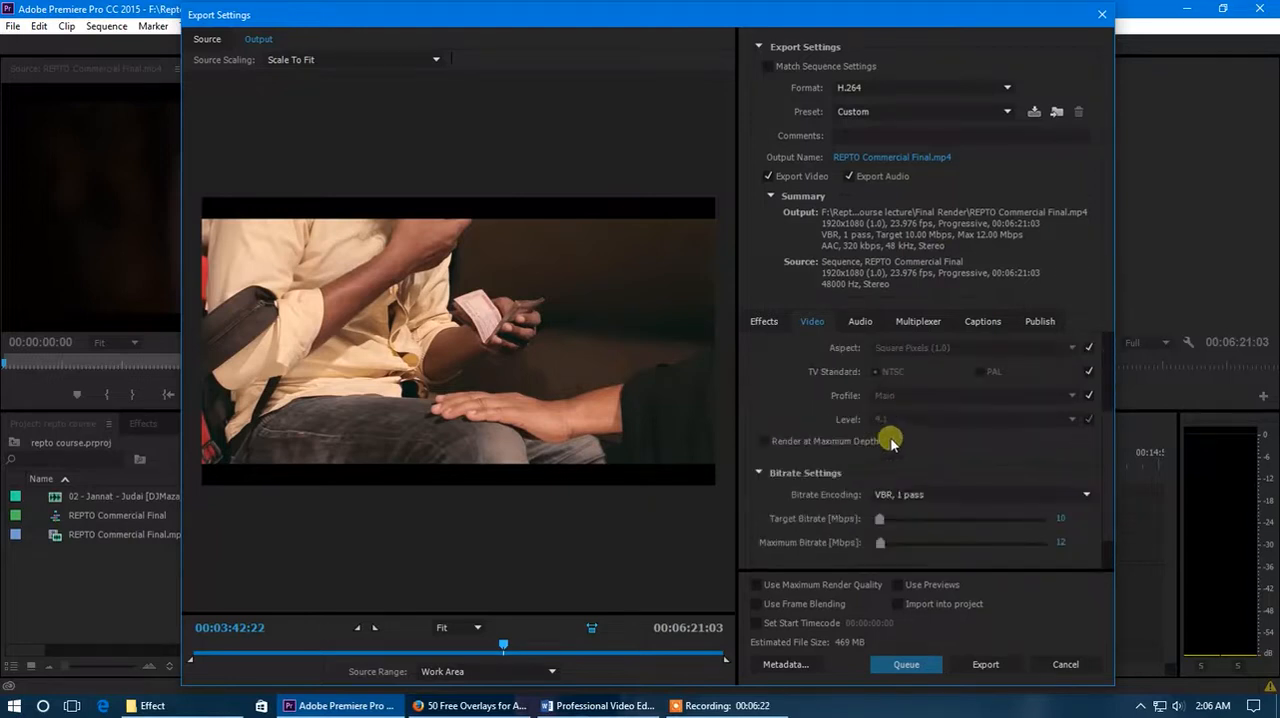
pyautogui.click(768, 441)
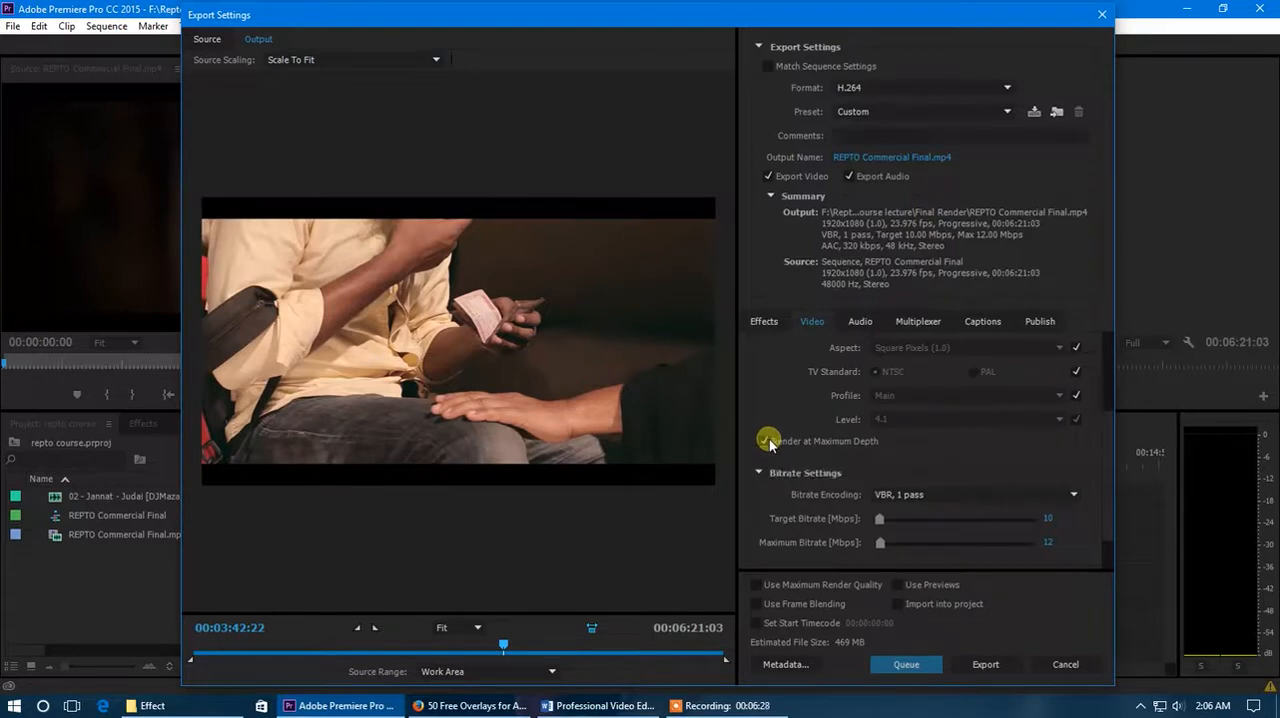
# - Review the bitrate encoding options and keep VBR, 1 pass
pyautogui.scroll(3, 766, 392)
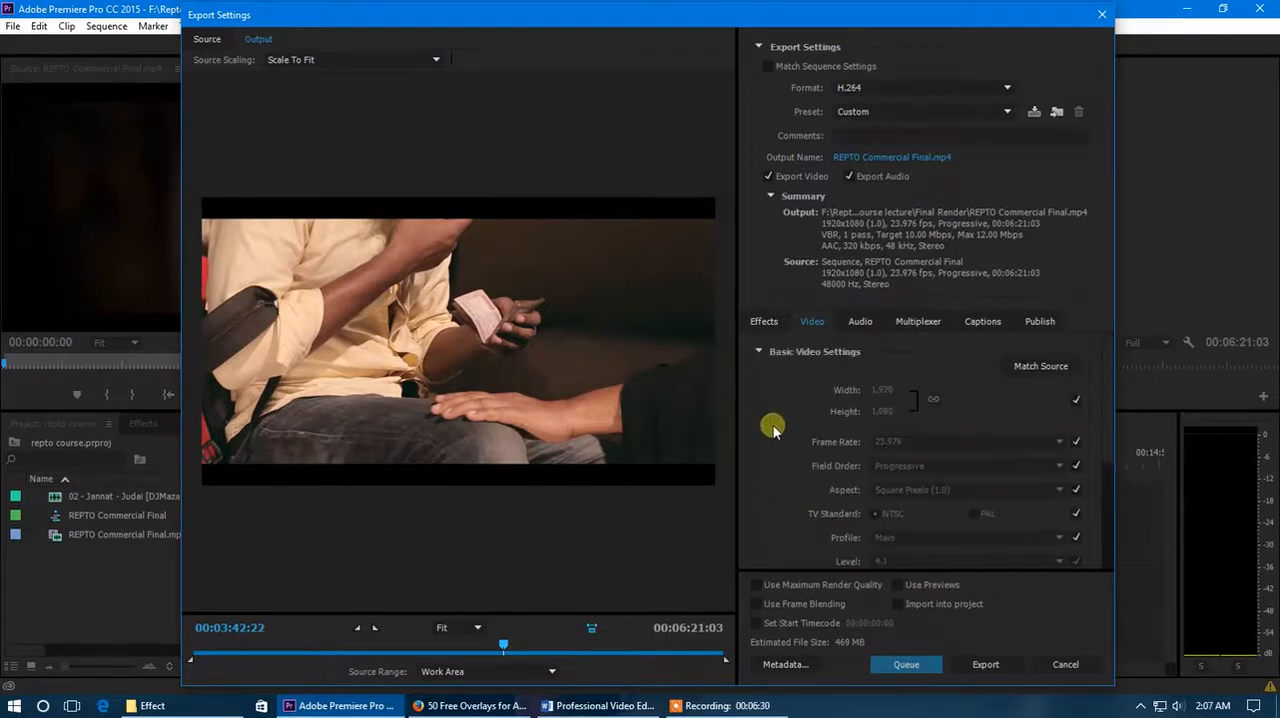
pyautogui.scroll(-3, 776, 432)
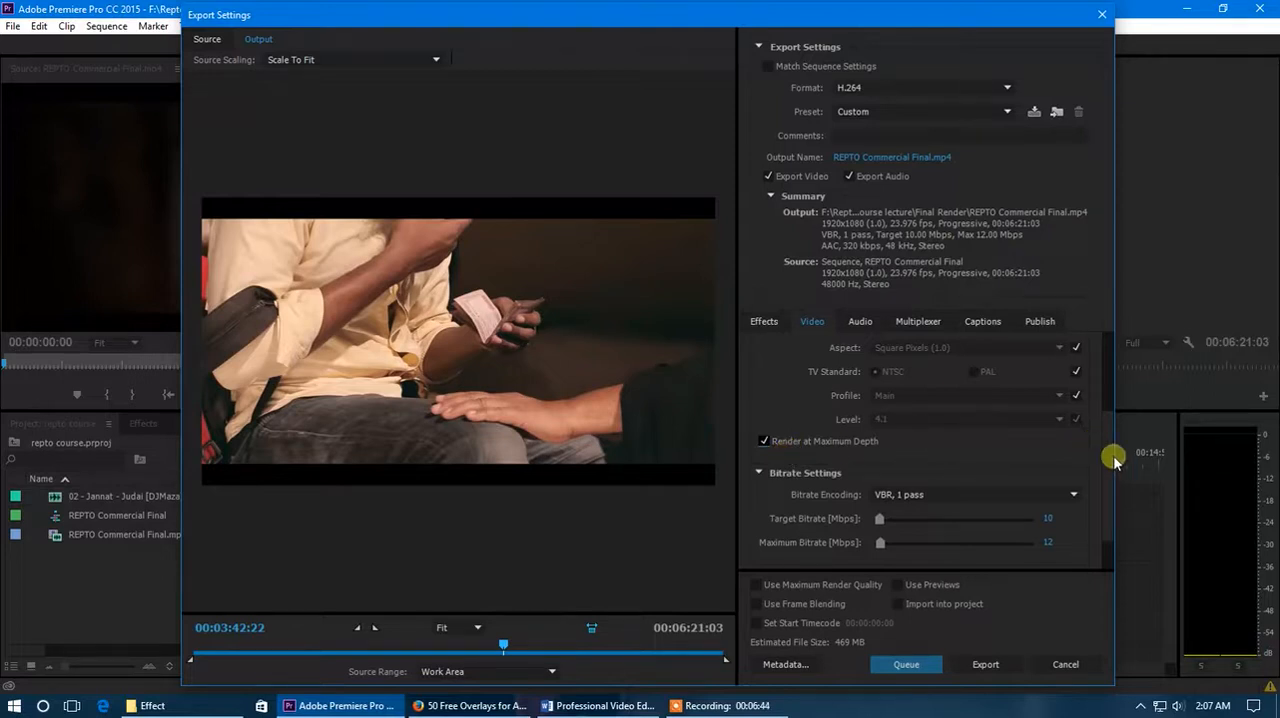
pyautogui.scroll(-1, 1110, 490)
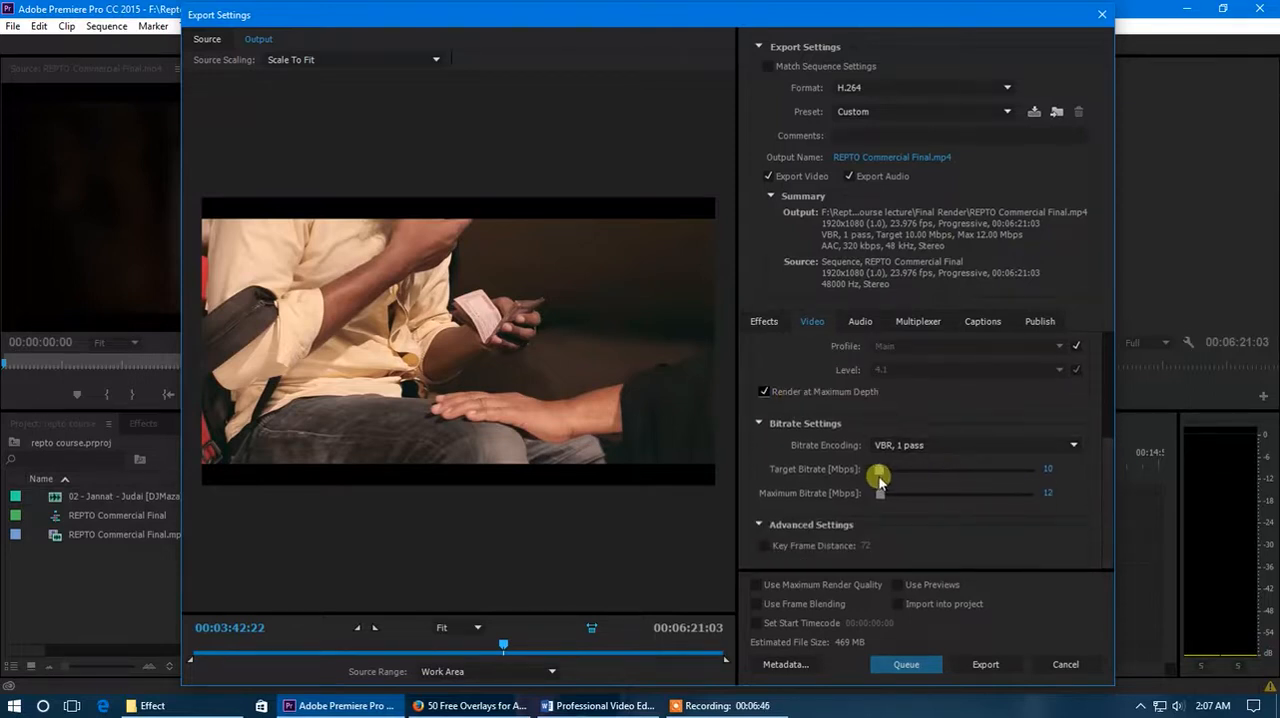
pyautogui.click(951, 445)
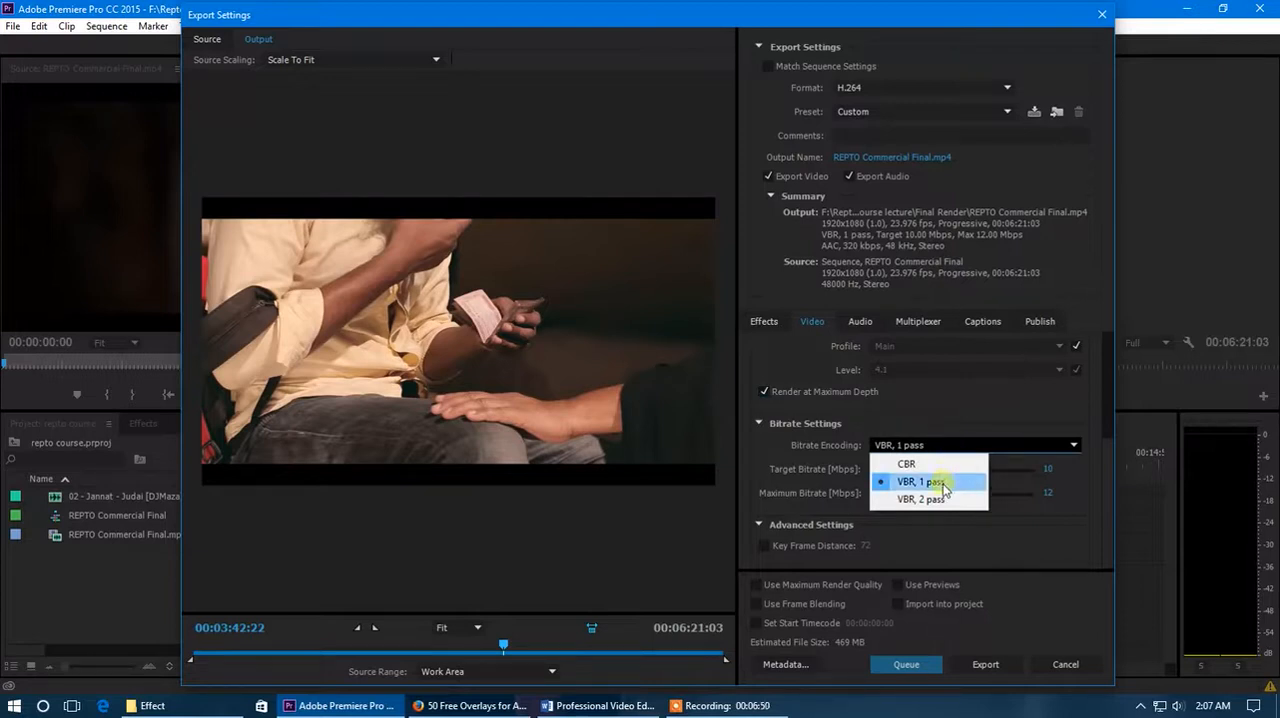
pyautogui.click(942, 483)
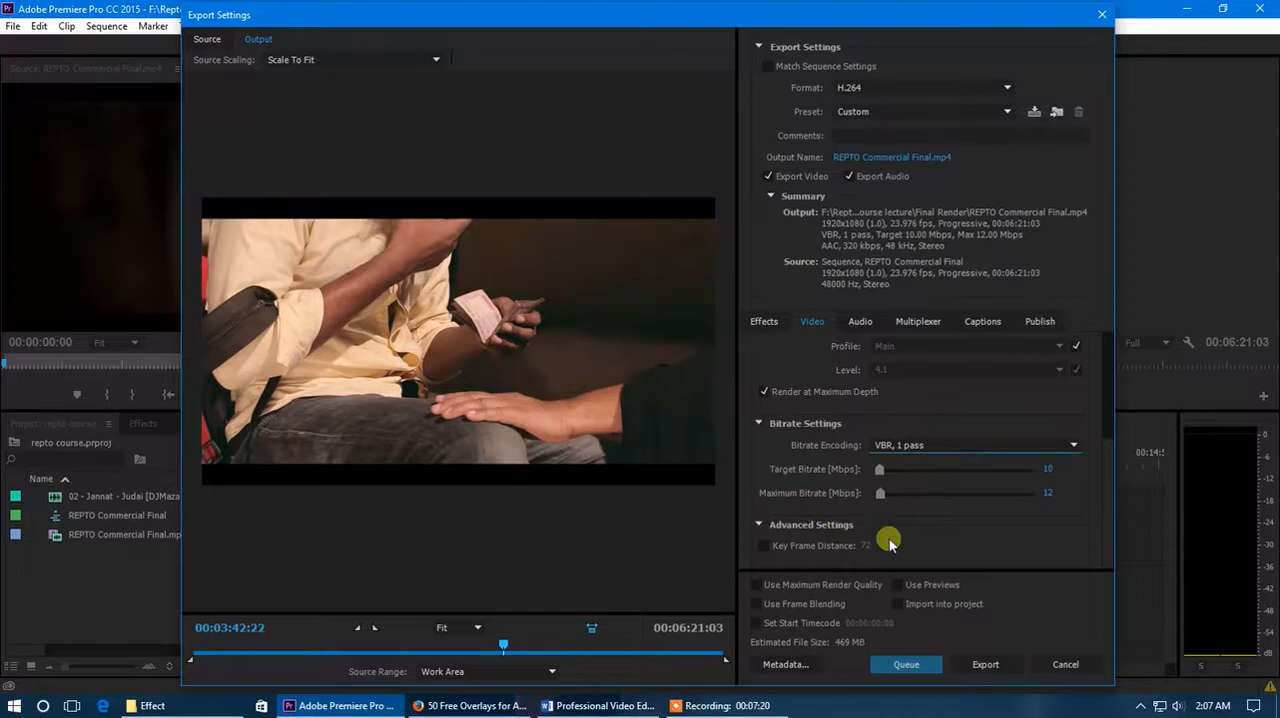
# - Set the target bitrate to 3 Mbps, then raise it to about 10.53 Mbps
pyautogui.click(1050, 470)
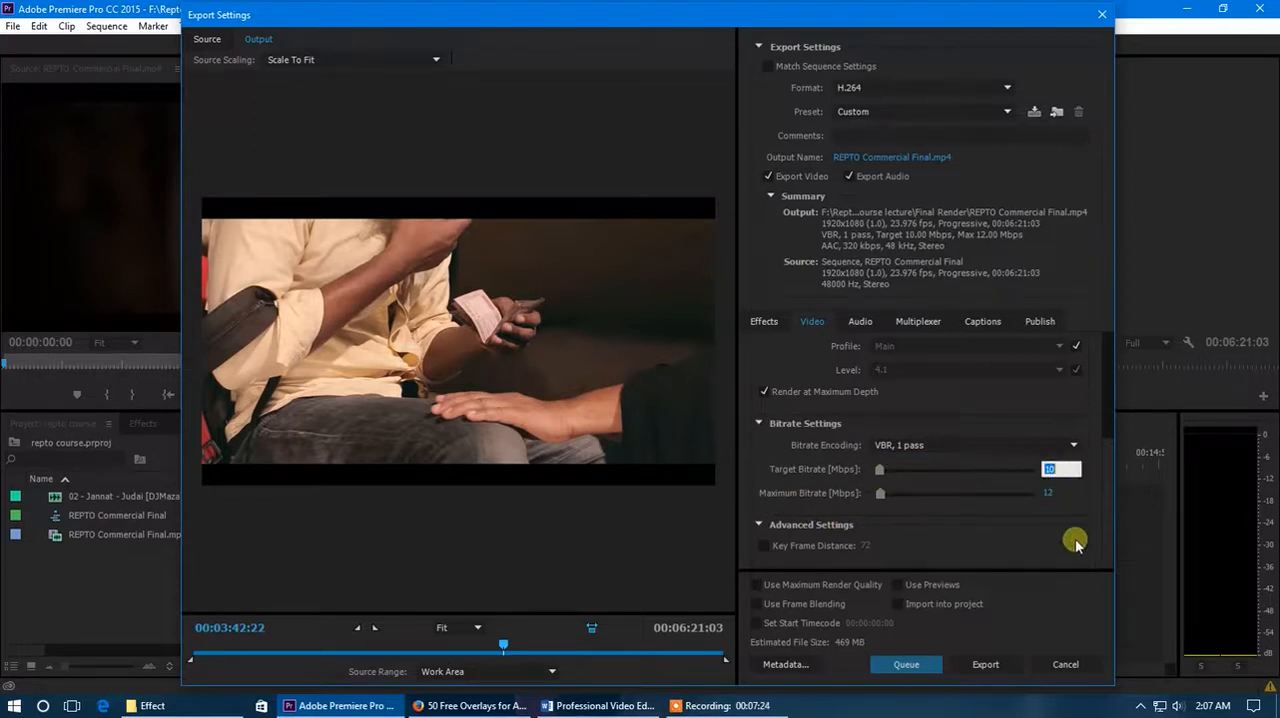
pyautogui.write('3')
pyautogui.press('Return')
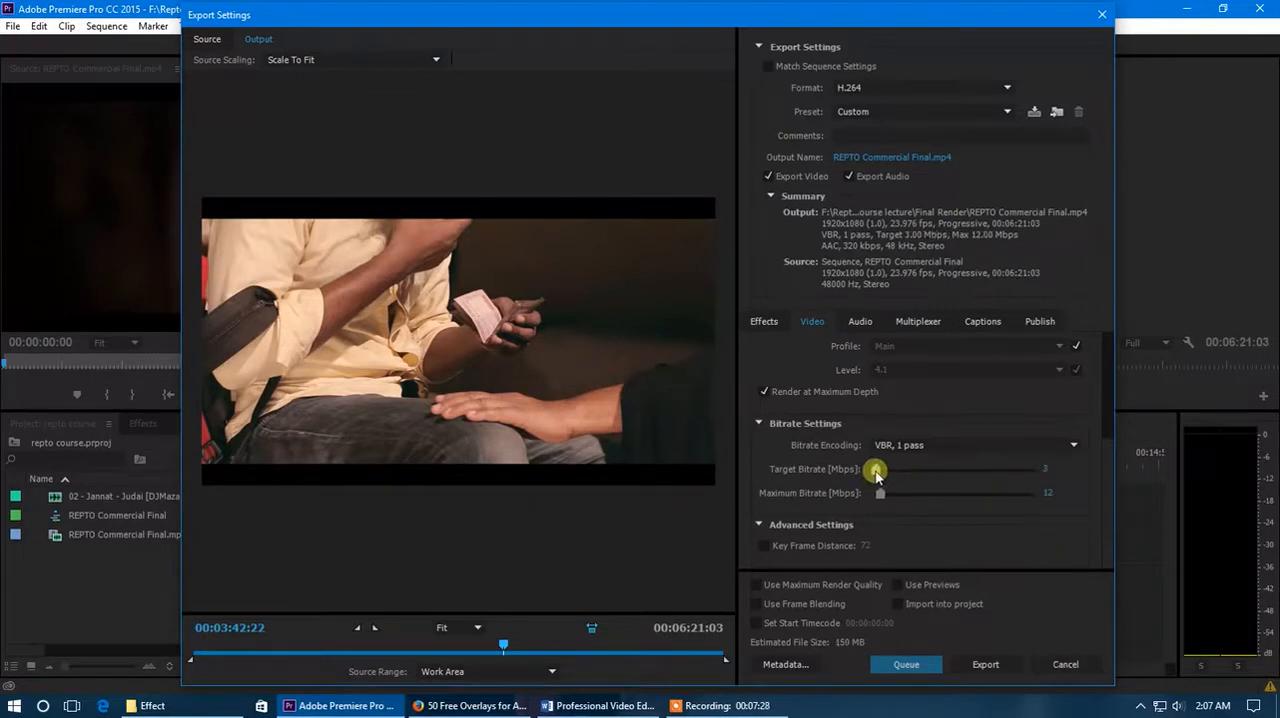
pyautogui.moveTo(878, 476); pyautogui.dragTo(882, 476)
pyautogui.moveTo(875, 477); pyautogui.dragTo(1019, 508)
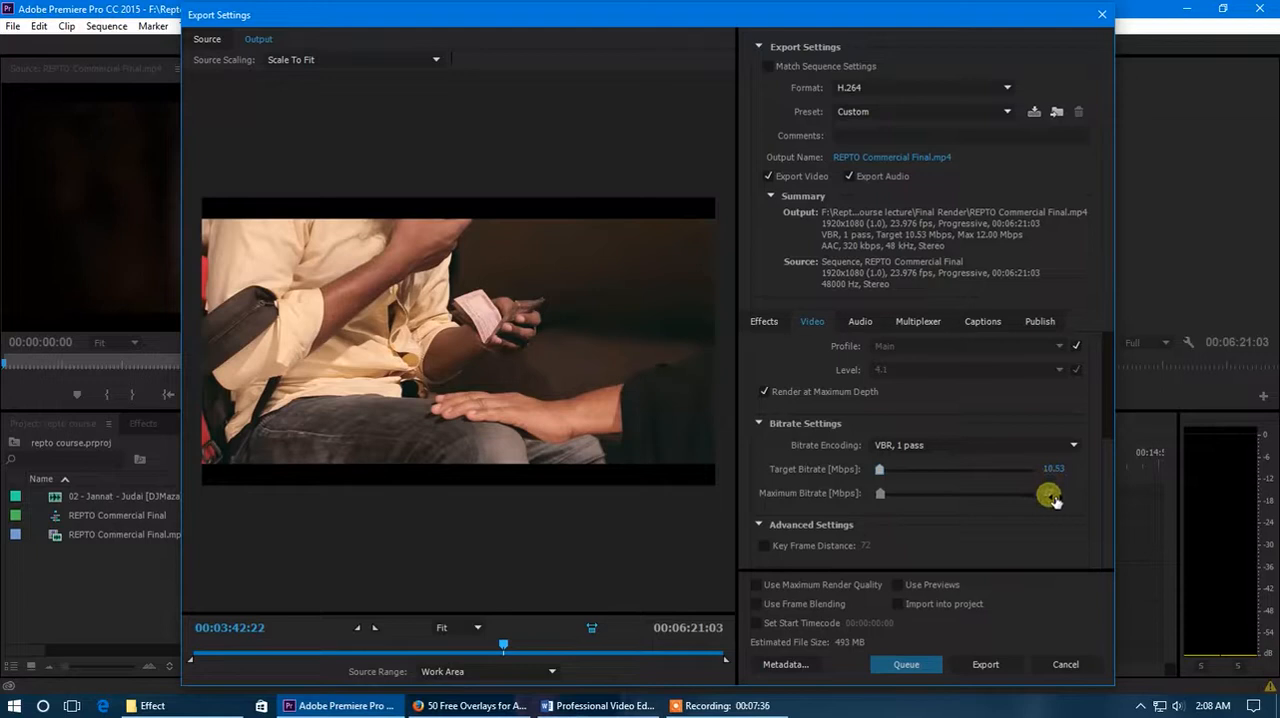
# - Raise the target and maximum bitrate to about 51.21 Mbps, then lower the target bitrate to 5 Mbps
pyautogui.click(1055, 492)
pyautogui.moveTo(880, 469); pyautogui.dragTo(900, 469)
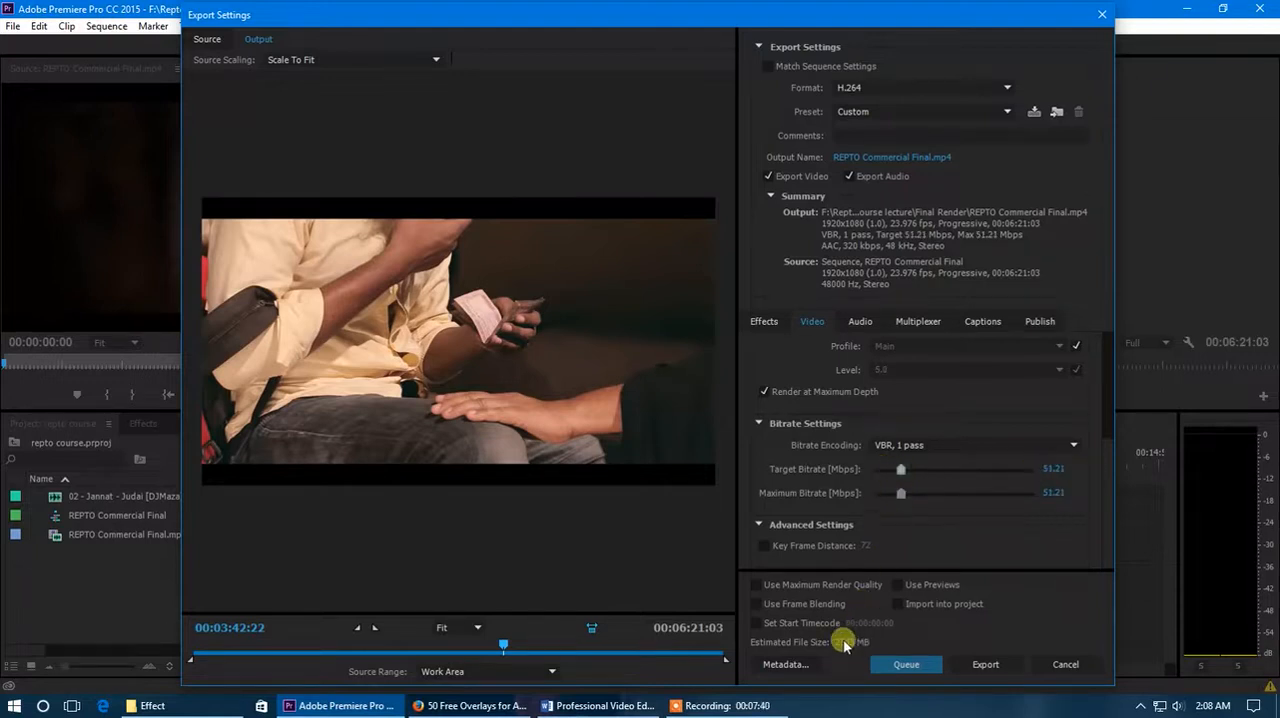
pyautogui.moveTo(900, 470); pyautogui.dragTo(879, 476)
pyautogui.click(1050, 469)
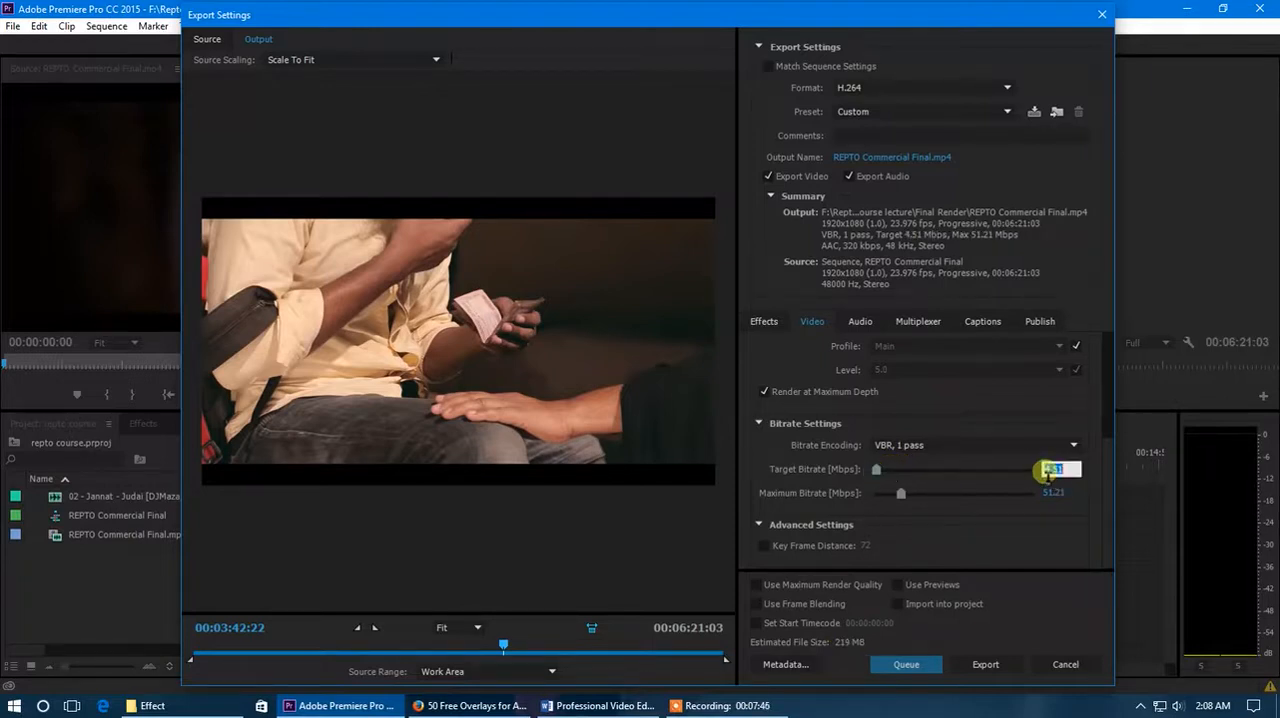
pyautogui.click(1066, 508)
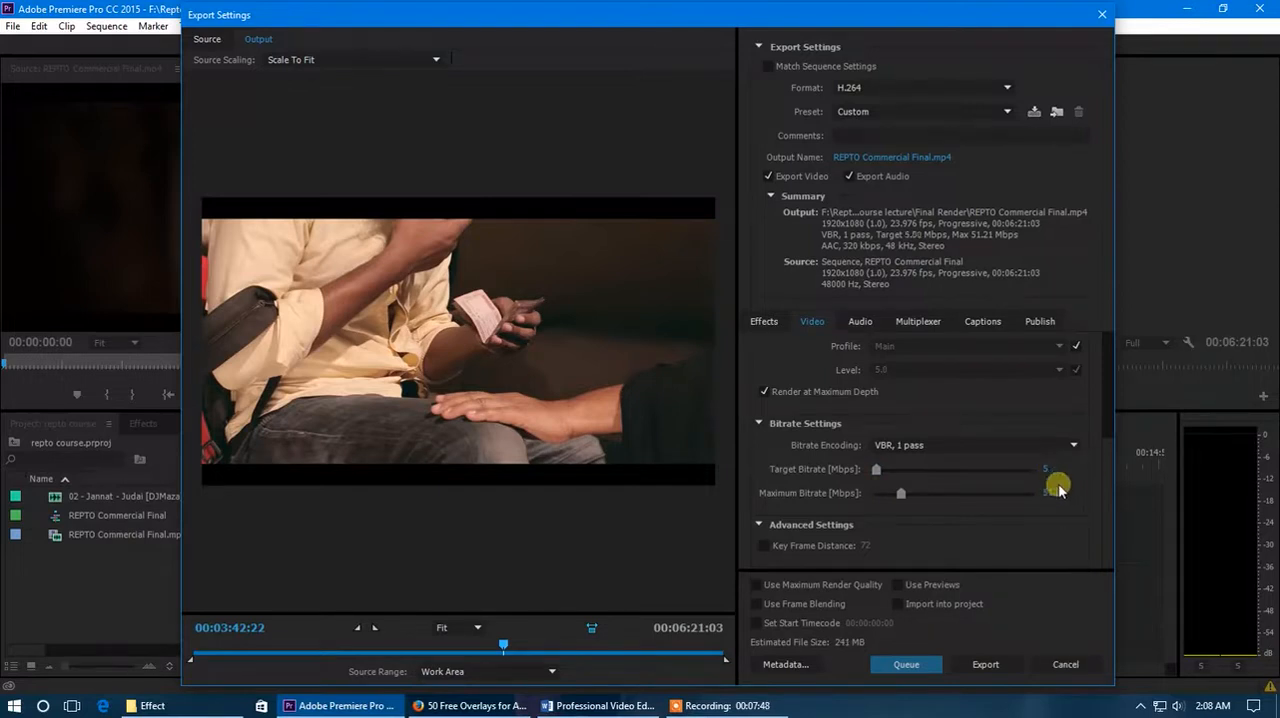
# - Set the target bitrate to 7 Mbps and the maximum bitrate to 9 Mbps
pyautogui.click(1046, 470)
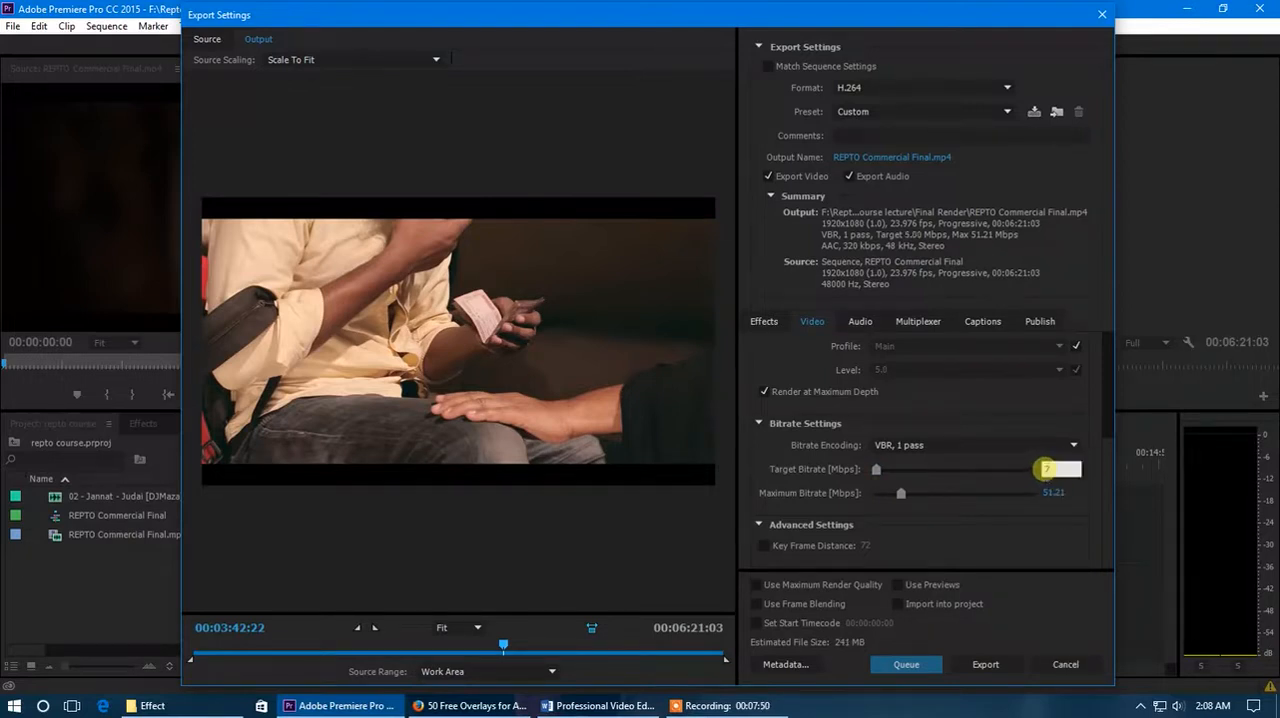
pyautogui.click(1080, 506)
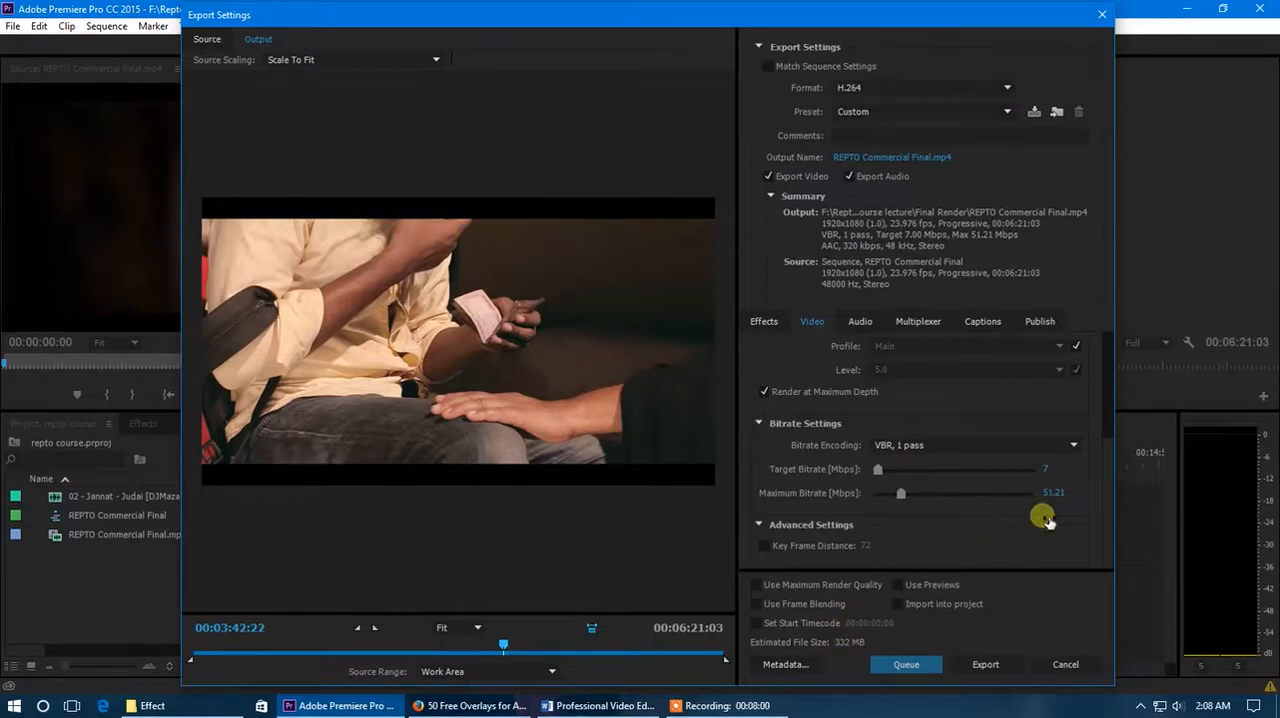
pyautogui.click(1052, 492)
pyautogui.write('9')
pyautogui.press('Return')
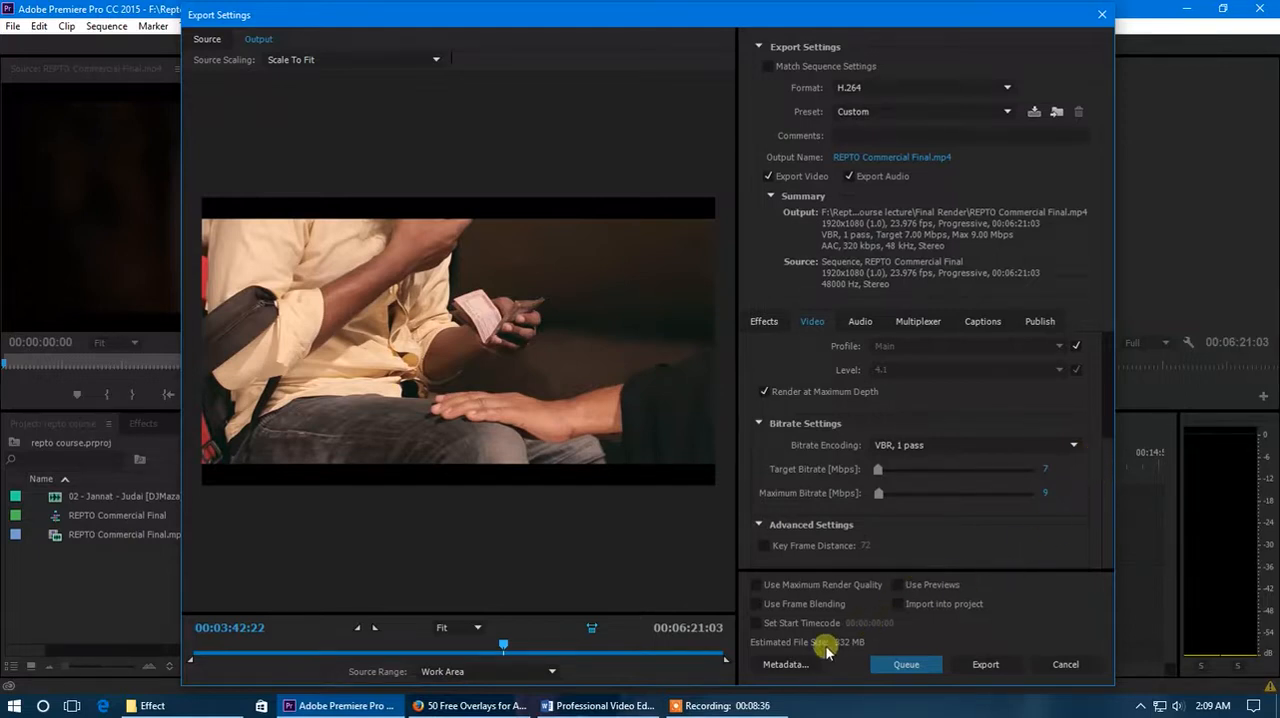
# - Check the video settings once more and enable Use Maximum Render Quality for the export
pyautogui.scroll(1, 1106, 515)
pyautogui.scroll(-1, 1108, 530)
pyautogui.scroll(2, 1105, 423)
pyautogui.scroll(-2, 1117, 543)
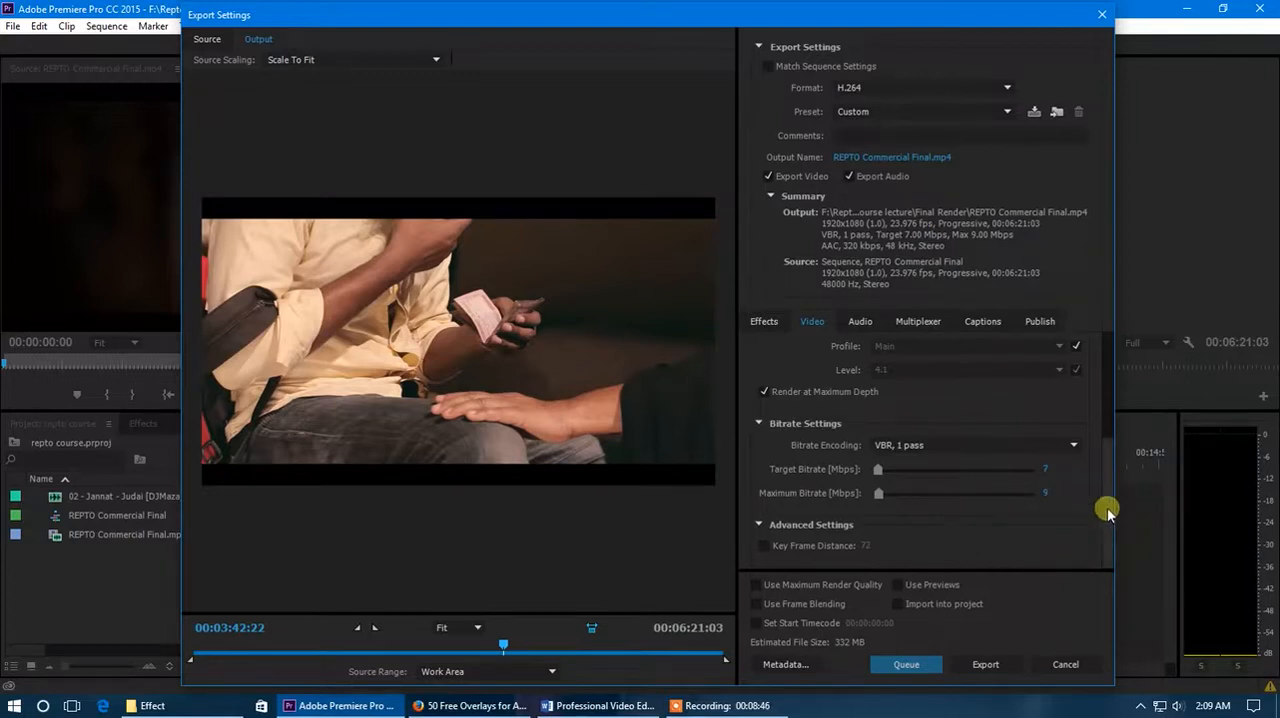
pyautogui.scroll(2, 1111, 420)
pyautogui.scroll(-2, 1100, 517)
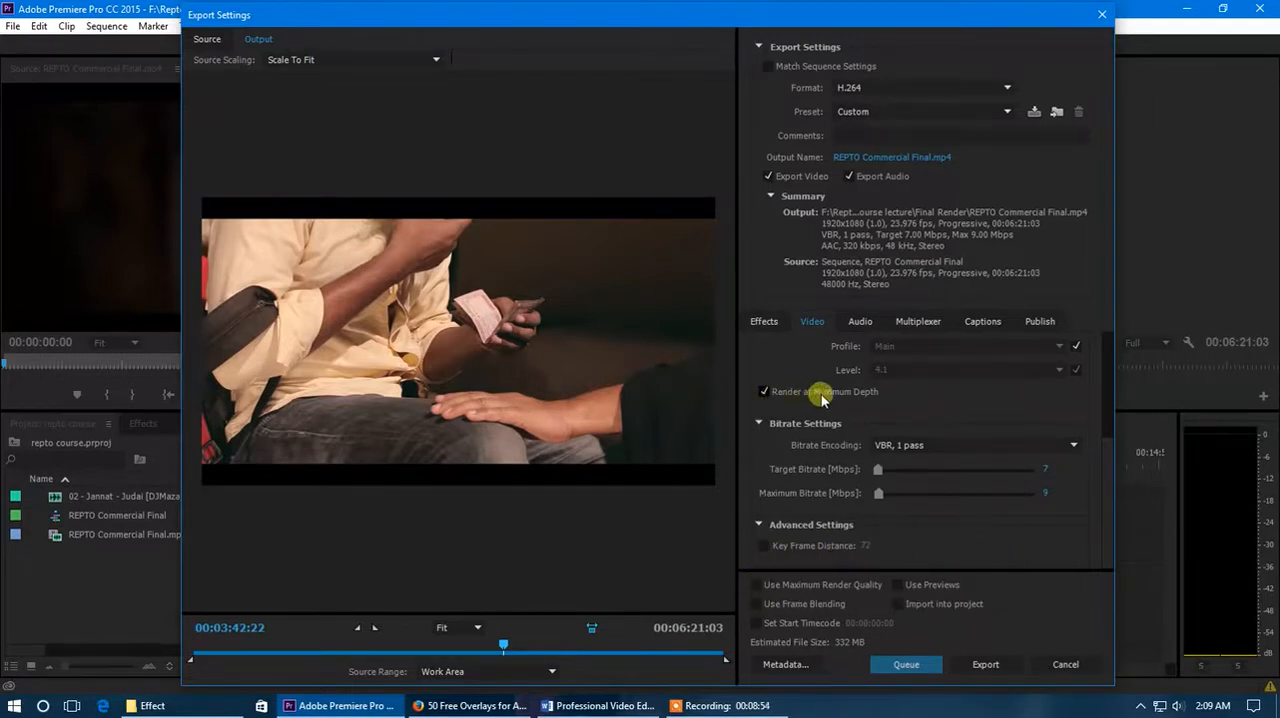
pyautogui.click(756, 585)
# - Look through the audio, multiplexer, captions and publish settings of the export
pyautogui.click(898, 323)
pyautogui.click(980, 322)
pyautogui.click(1032, 322)
pyautogui.click(905, 322)
pyautogui.click(857, 323)
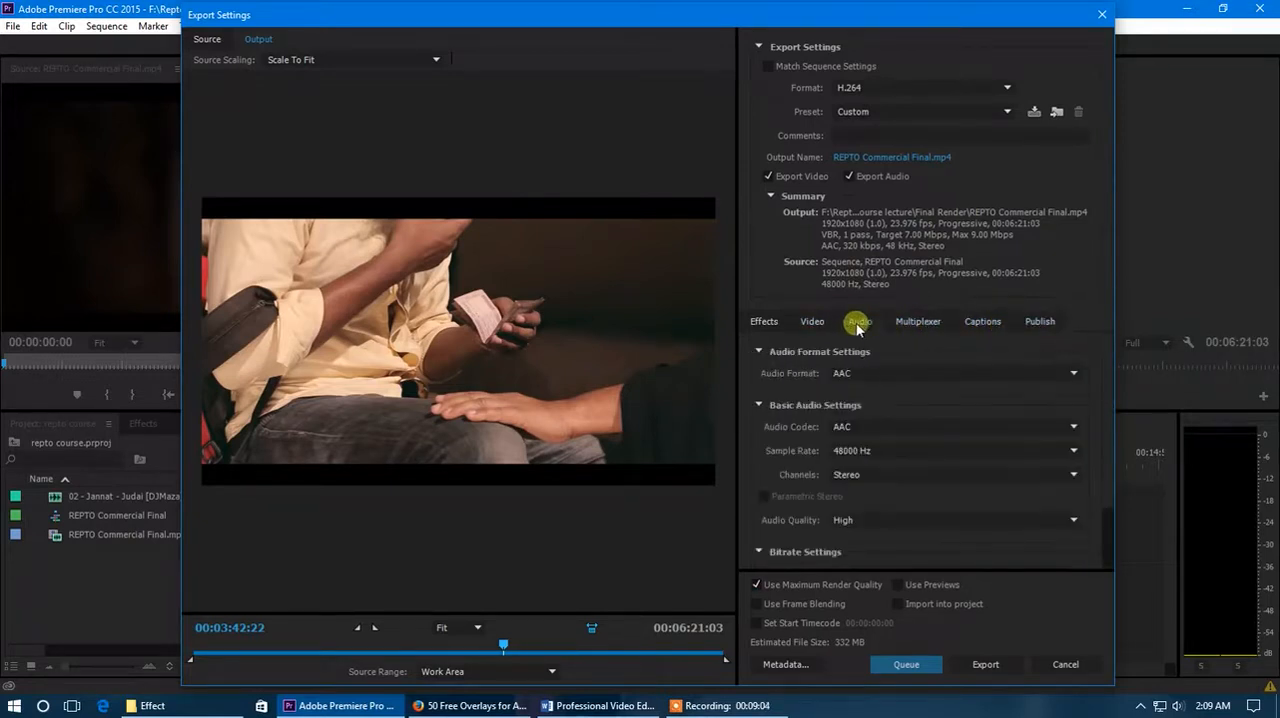
pyautogui.scroll(-2, 897, 460)
pyautogui.click(918, 321)
pyautogui.click(983, 322)
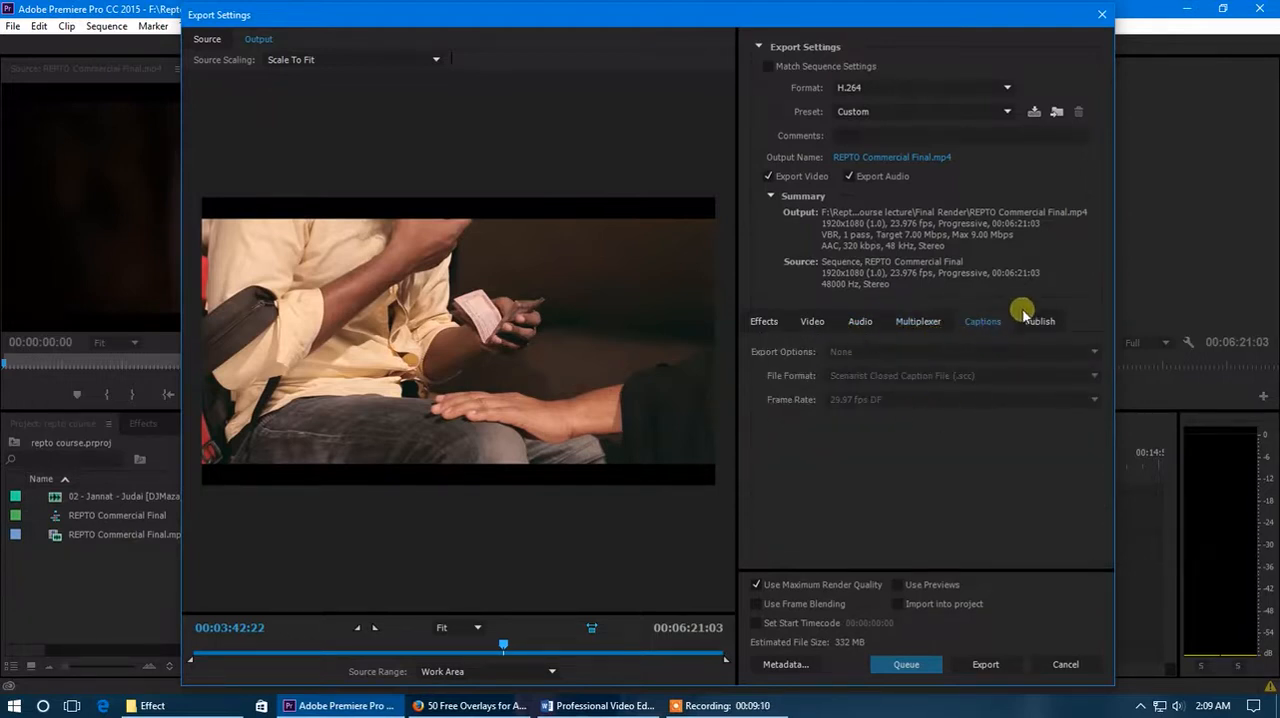
# - Turn YouTube publishing on and off again, then return to the video settings
pyautogui.click(1036, 321)
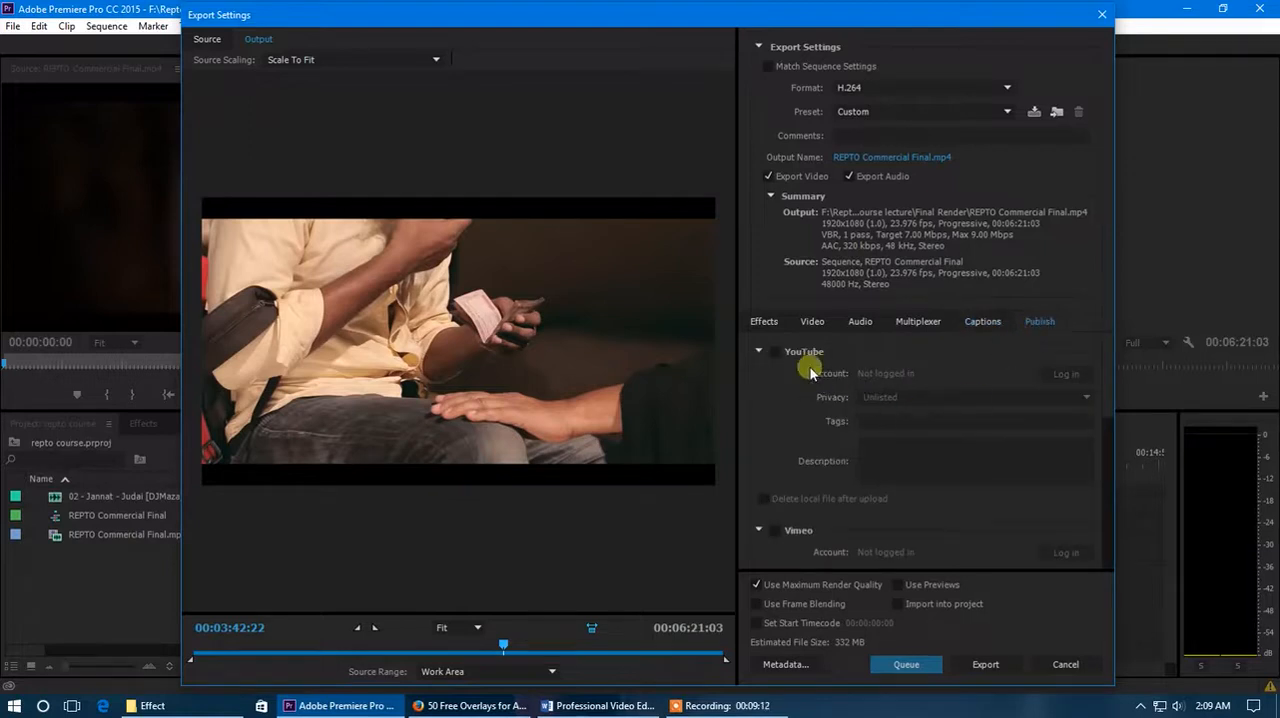
pyautogui.click(778, 352)
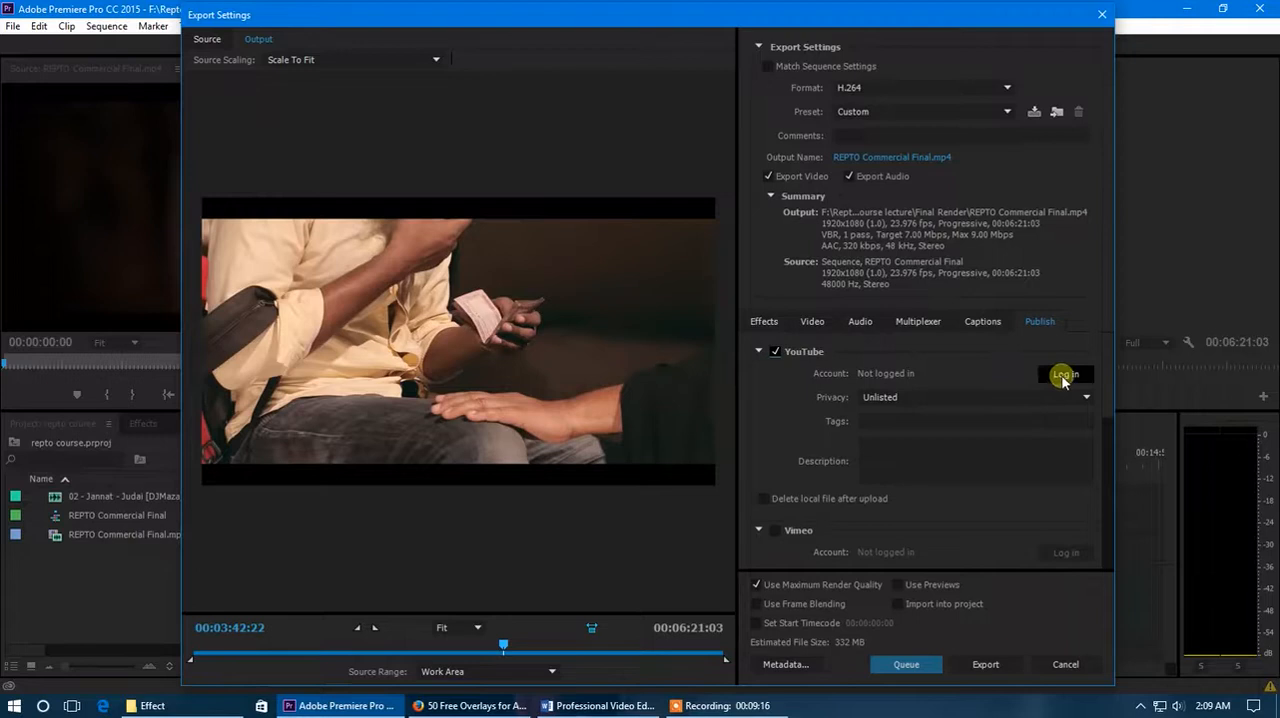
pyautogui.click(776, 352)
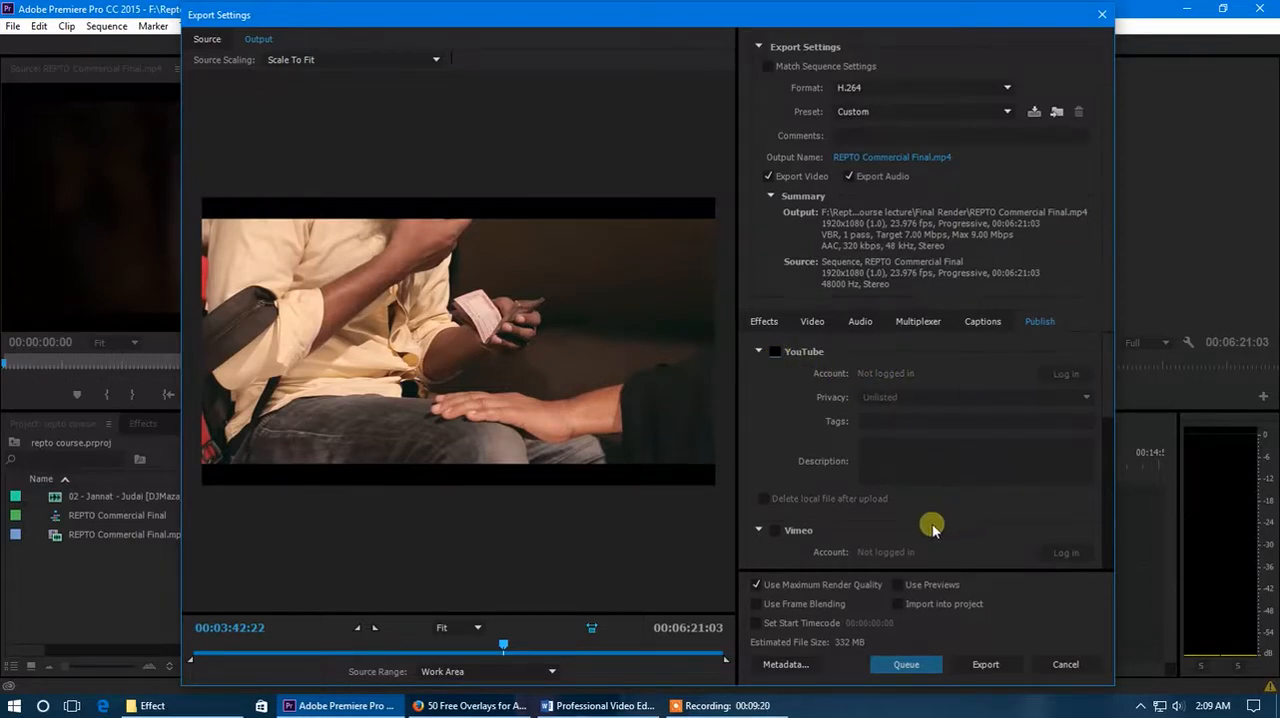
pyautogui.click(818, 327)
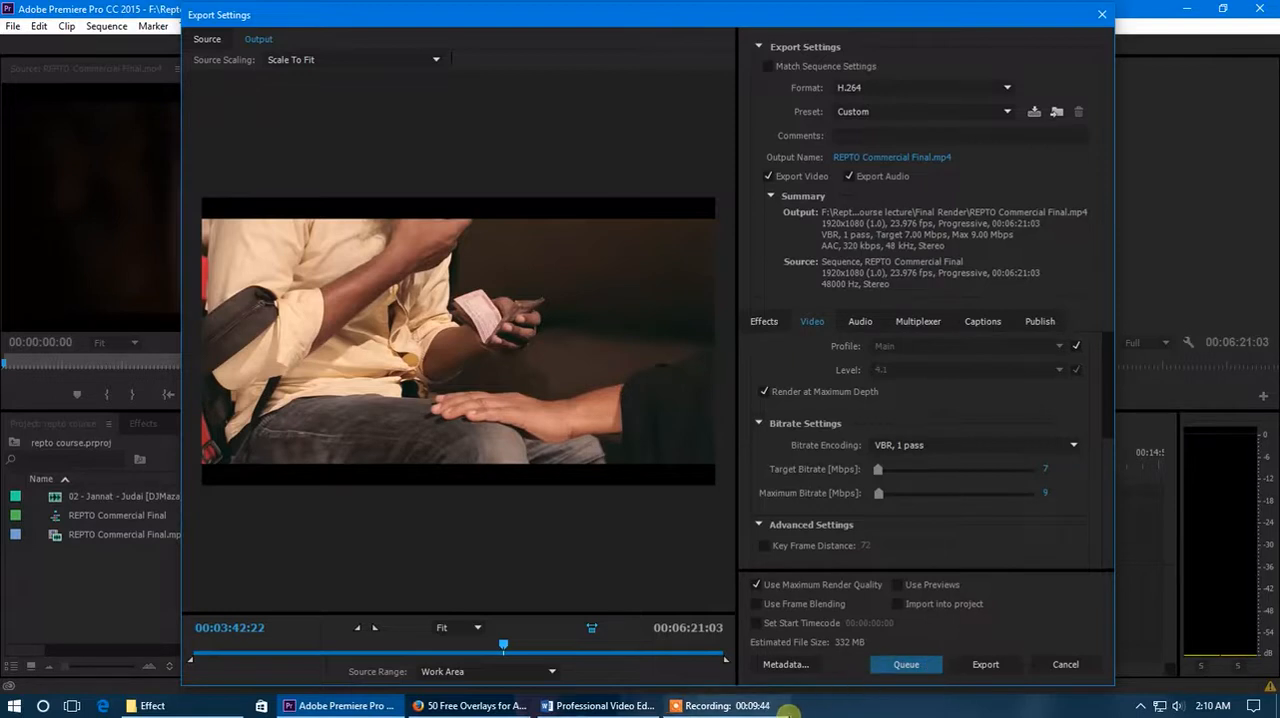
pyautogui.moveTo(765, 708)
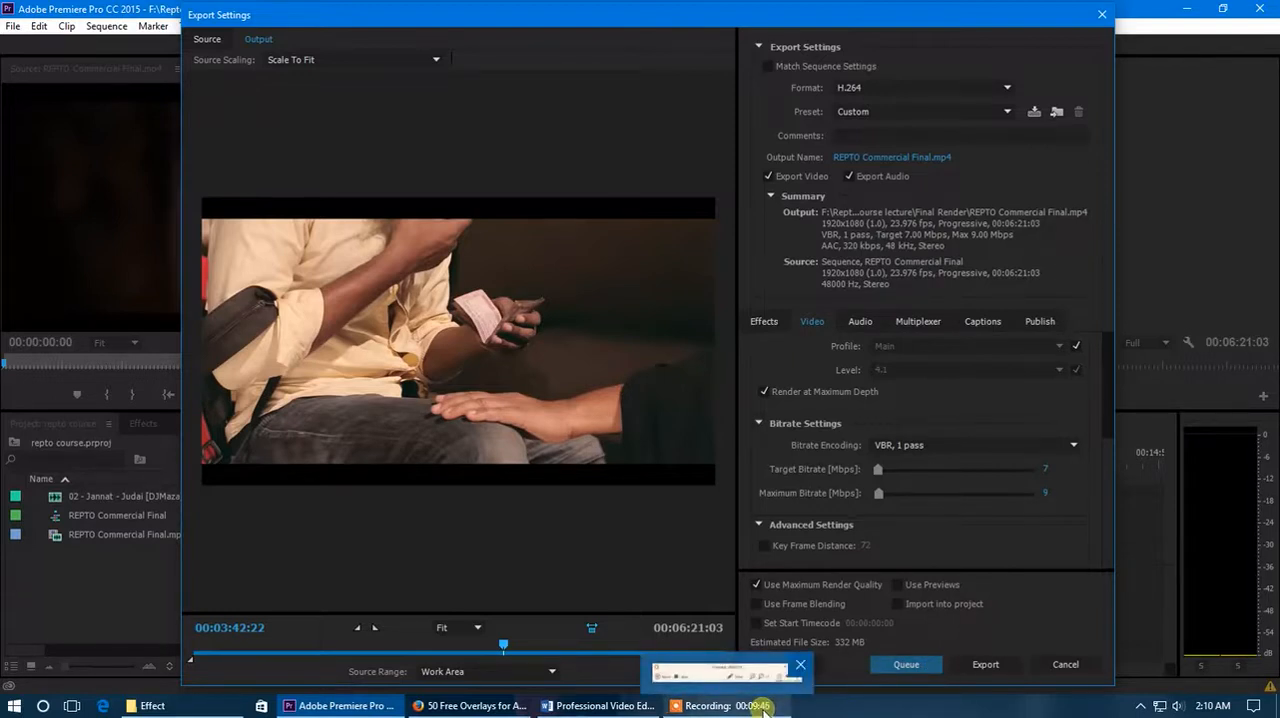